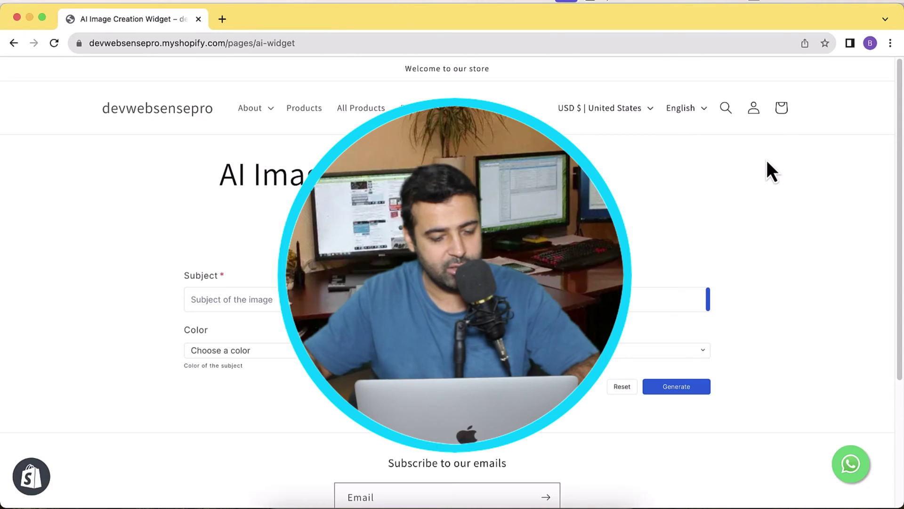
Generate an image with the subject 'an orange tree with a beautiful background'.
{"action": "scroll", "coordinate": [620, 212], "scroll_direction": "down", "scroll_amount": 5}
{"action": "scroll", "coordinate": [620, 208], "scroll_direction": "up", "scroll_amount": 4}
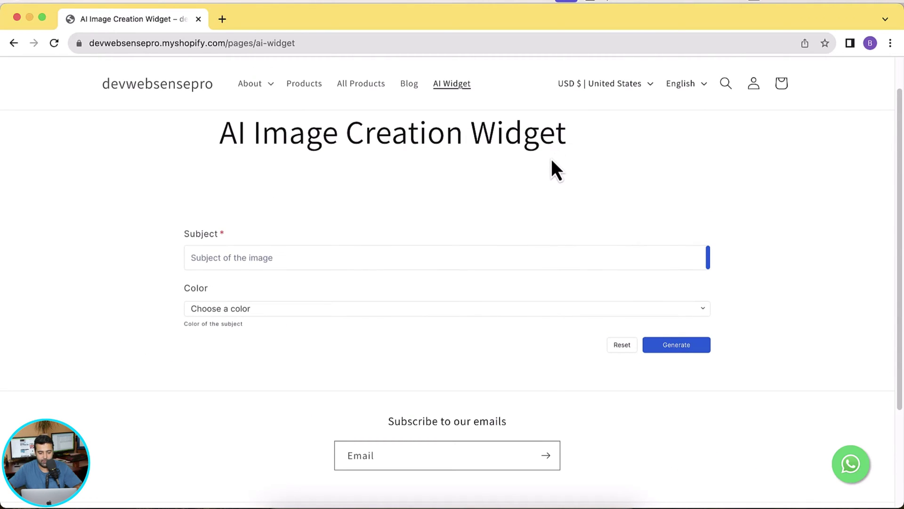
{"action": "scroll", "coordinate": [622, 179], "scroll_direction": "up", "scroll_amount": 2}
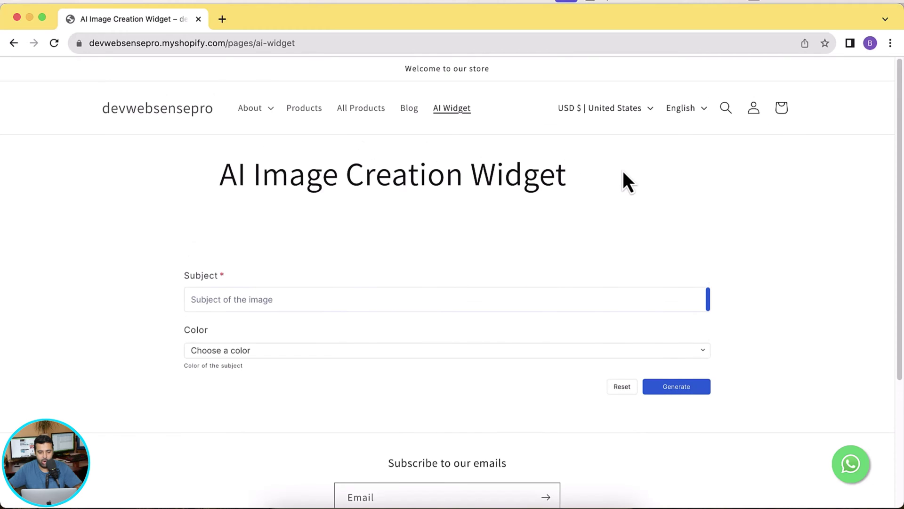
{"action": "scroll", "coordinate": [622, 172], "scroll_direction": "down", "scroll_amount": 1}
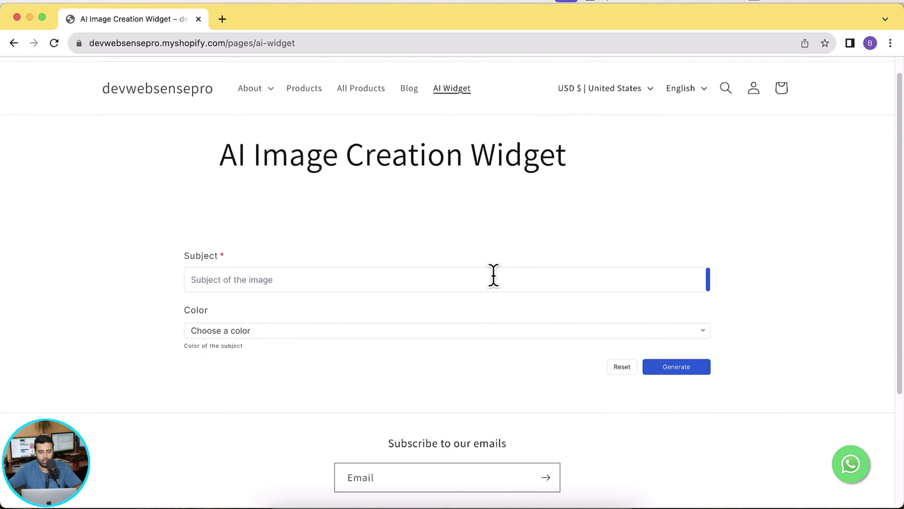
{"action": "left_click", "coordinate": [485, 281]}
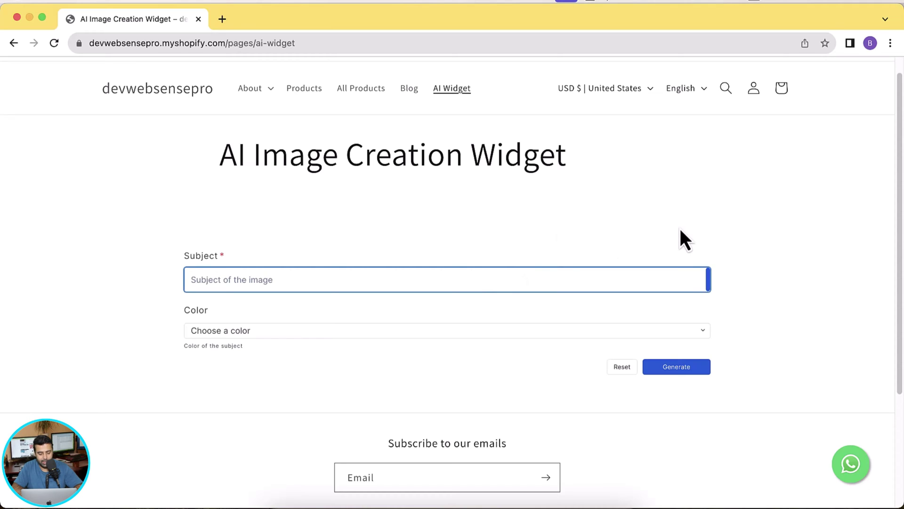
{"action": "type", "text": "an or"}
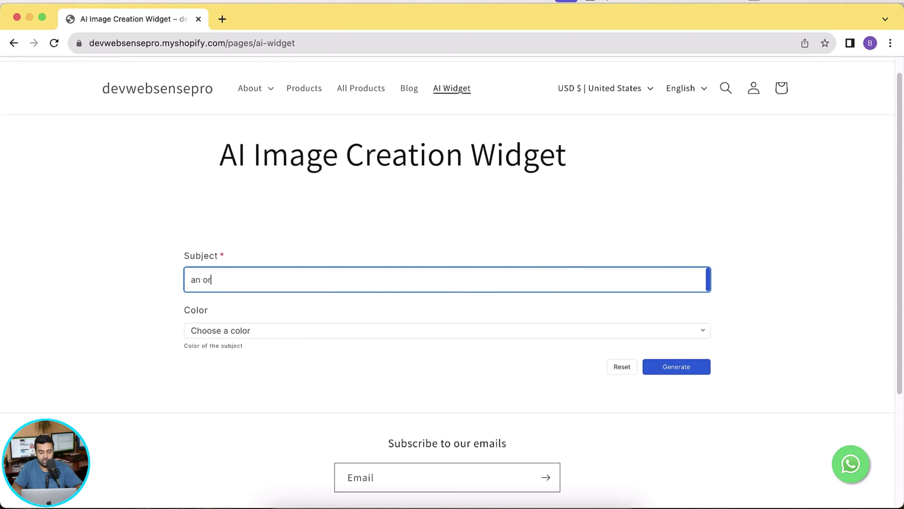
{"action": "type", "text": "ange tree with a ne"}
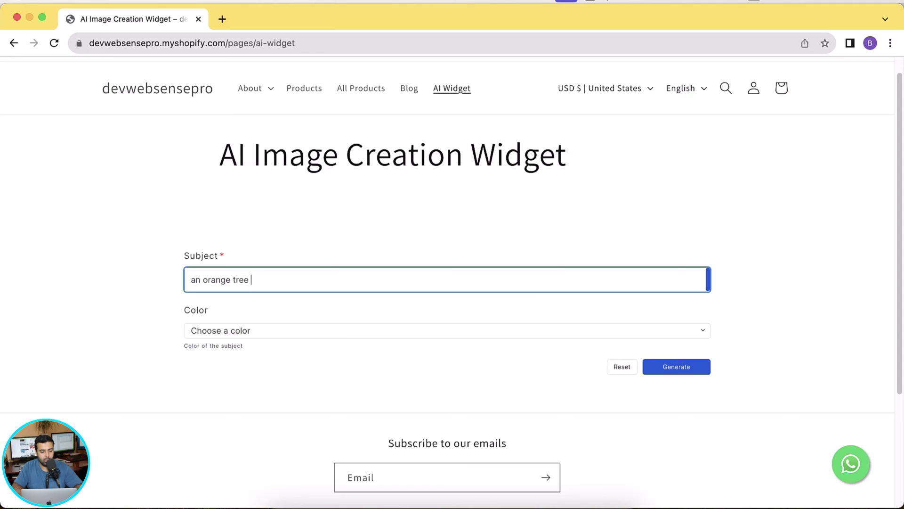
{"action": "key", "text": "BackSpace"}
{"action": "key", "text": "BackSpace"}
{"action": "type", "text": "beautiful background"}
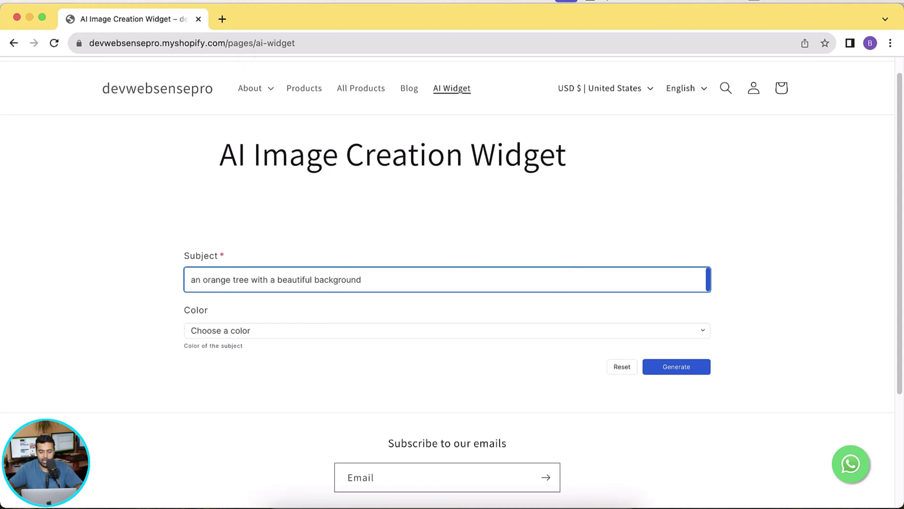
{"action": "left_click", "coordinate": [680, 371]}
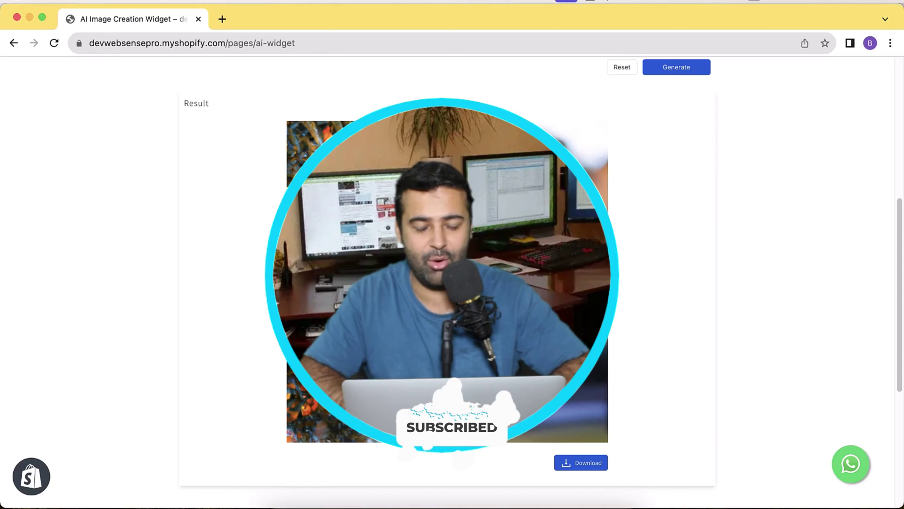
{"action": "scroll", "coordinate": [485, 286], "scroll_direction": "up", "scroll_amount": 7}
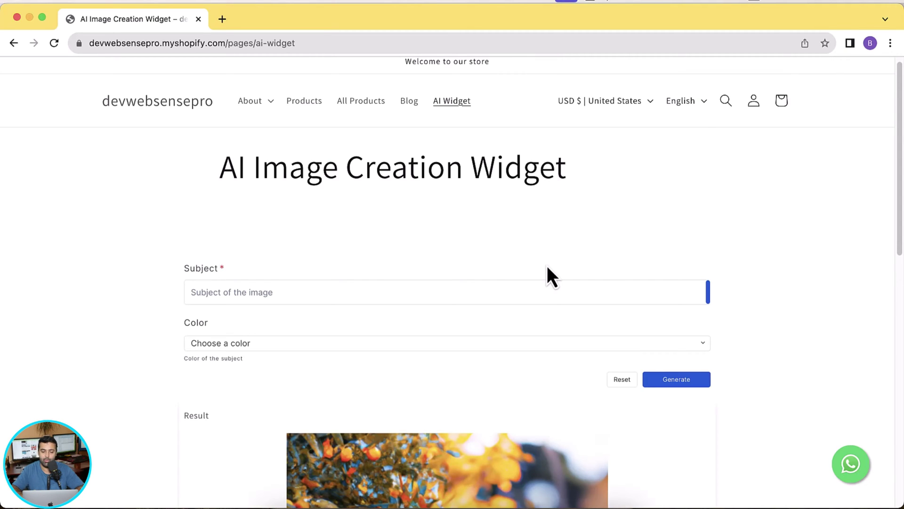
Go to interaxai.com in a new browser tab.
{"action": "left_click", "coordinate": [225, 21]}
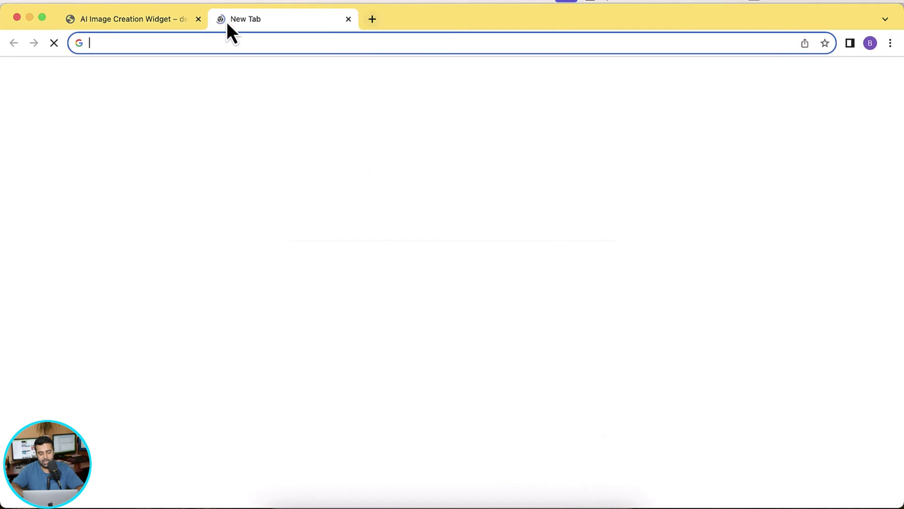
{"action": "type", "text": "interax"}
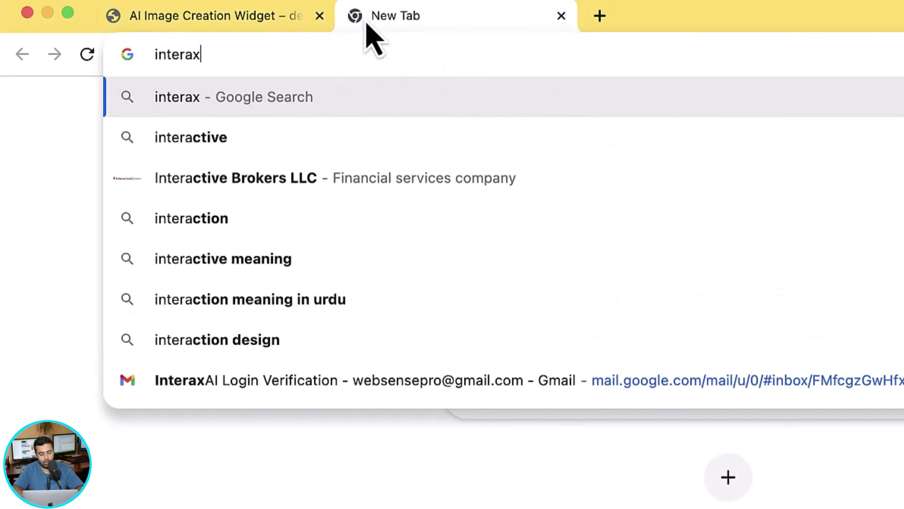
{"action": "type", "text": "ai.com"}
{"action": "key", "text": "Return"}
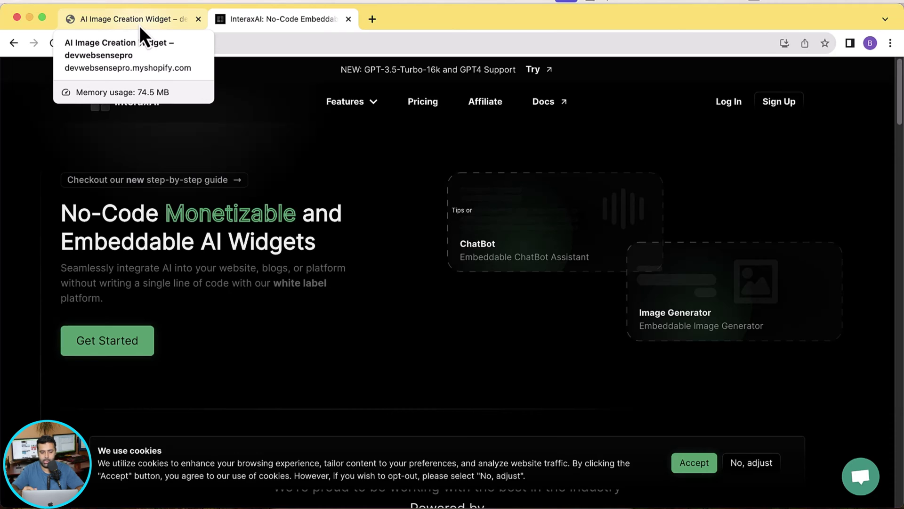
Request an e-mail login link with the account e-mail and open the verification email.
{"action": "left_click", "coordinate": [786, 109]}
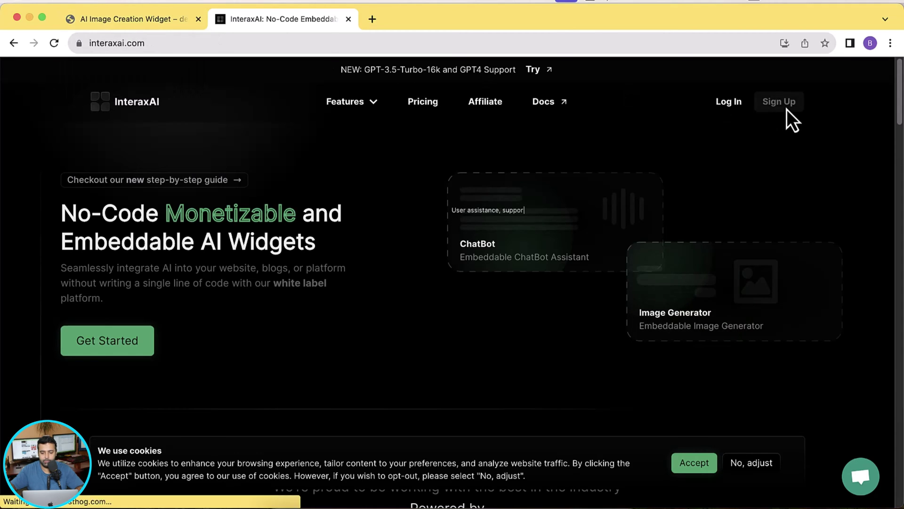
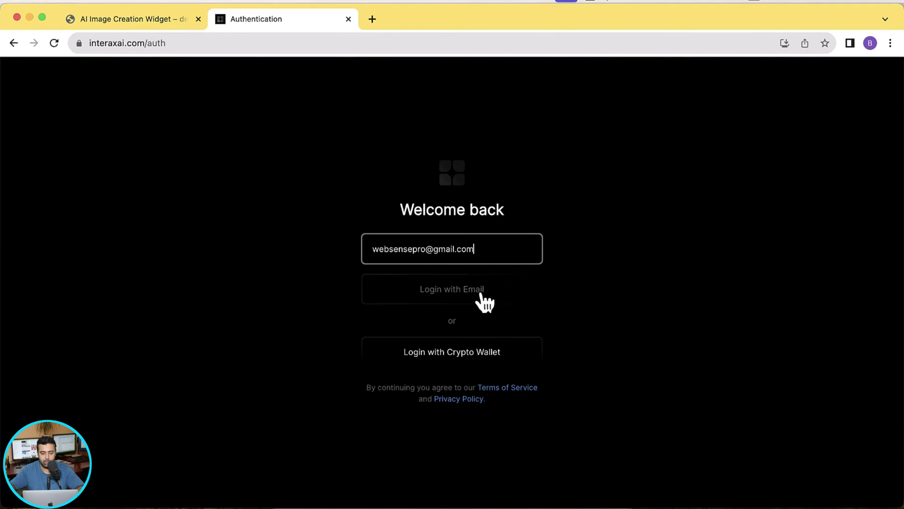
{"action": "left_click", "coordinate": [480, 293]}
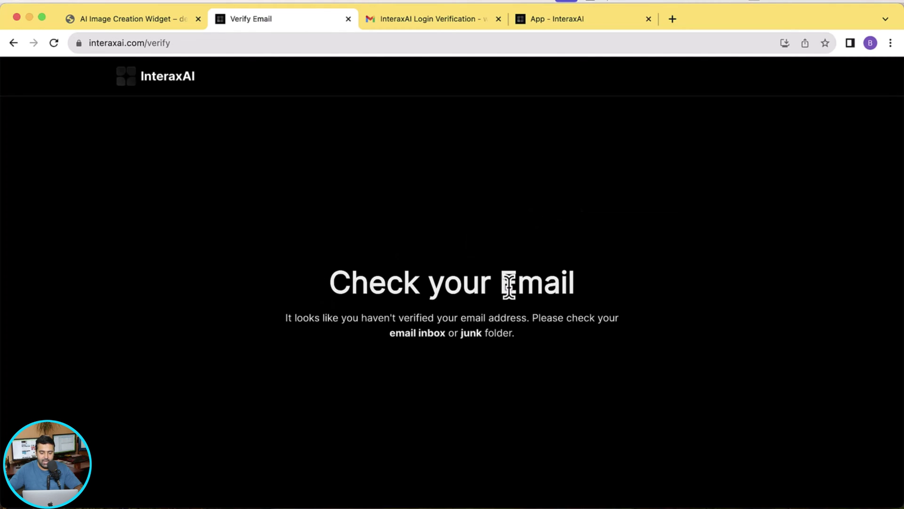
{"action": "left_click", "coordinate": [447, 26]}
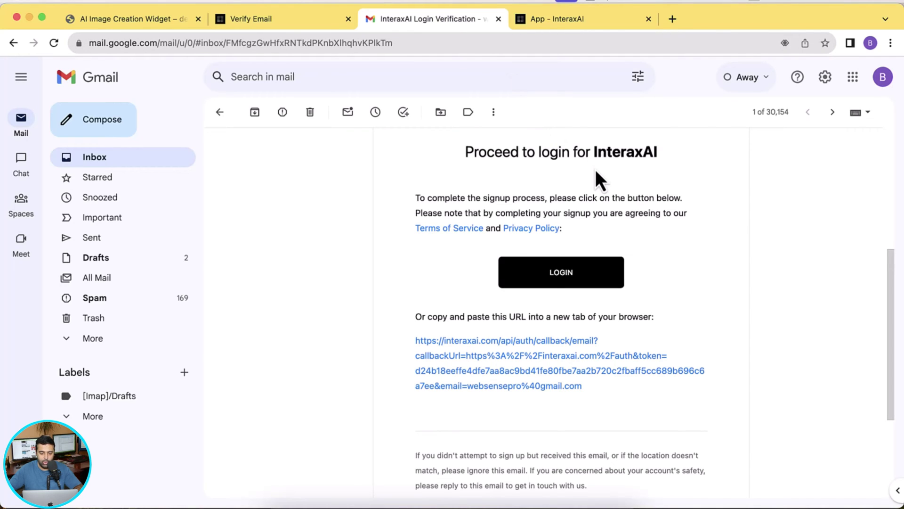
Select the login URL in the verification email and go back to the InteraxAI dashboard.
{"action": "left_click_drag", "start_coordinate": [416, 337], "coordinate": [580, 386]}
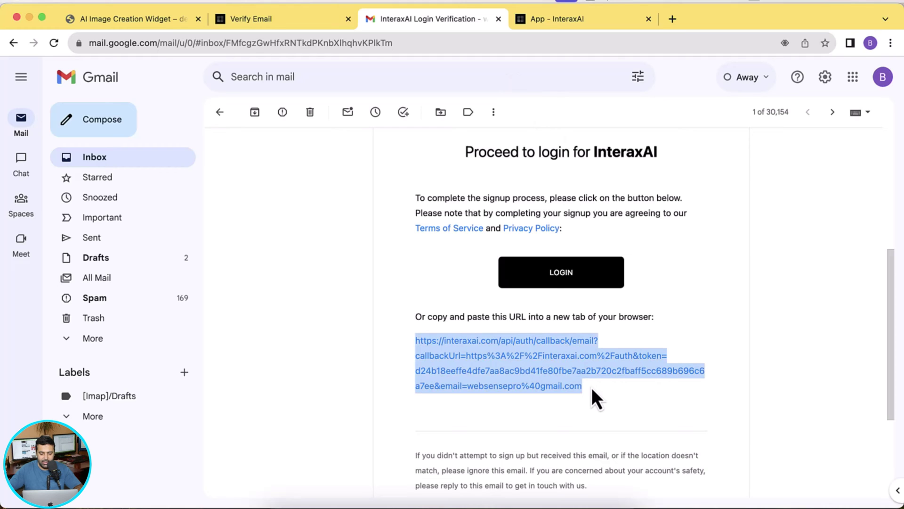
{"action": "left_click", "coordinate": [543, 25]}
{"action": "scroll", "coordinate": [666, 142], "scroll_direction": "down", "scroll_amount": 4}
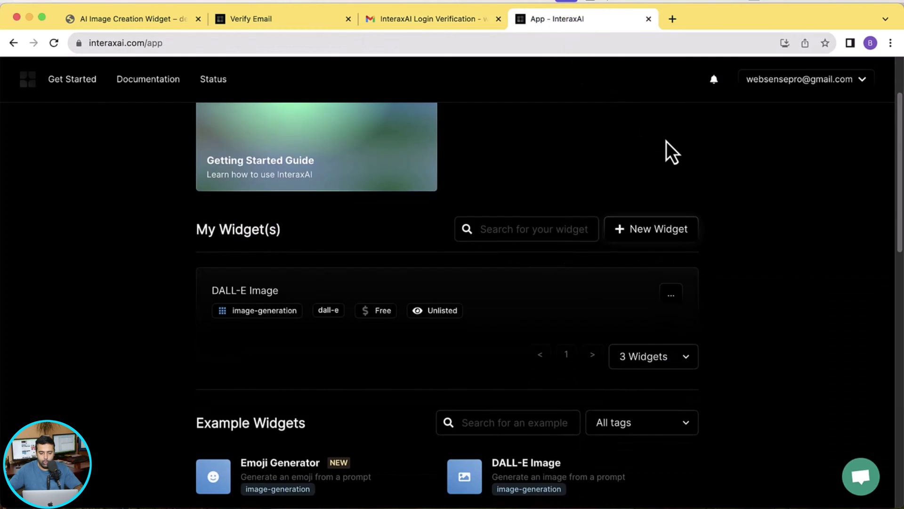
{"action": "scroll", "coordinate": [666, 141], "scroll_direction": "up", "scroll_amount": 1}
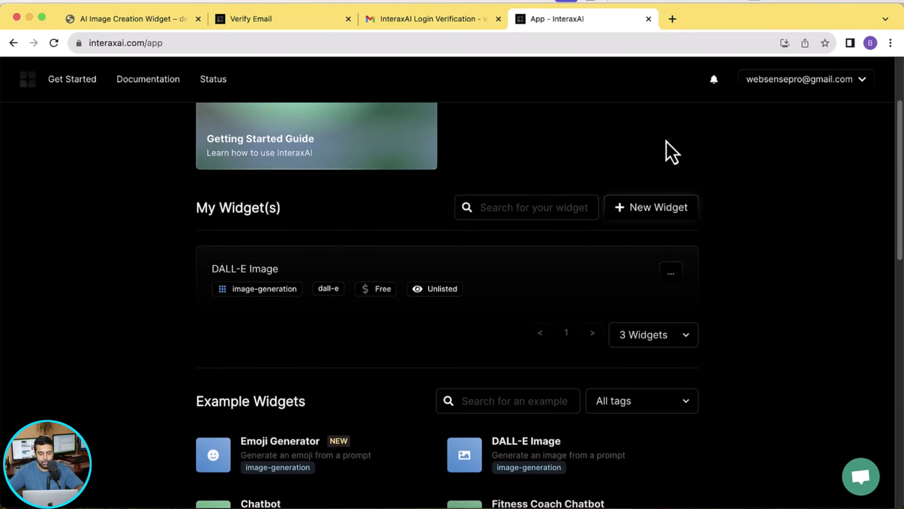
{"action": "scroll", "coordinate": [617, 258], "scroll_direction": "down", "scroll_amount": 2}
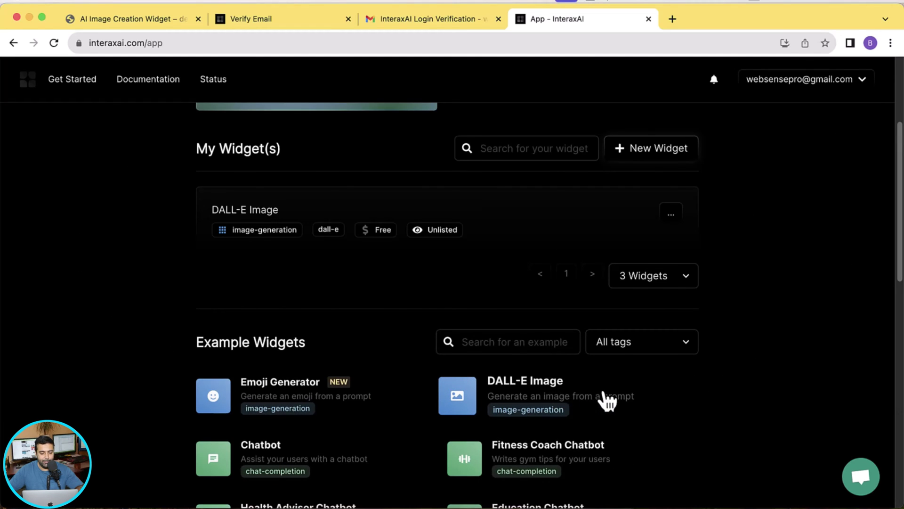
Create a widget from the DALL-E Image example with Audience Payment Type set to Free.
{"action": "left_click", "coordinate": [606, 403]}
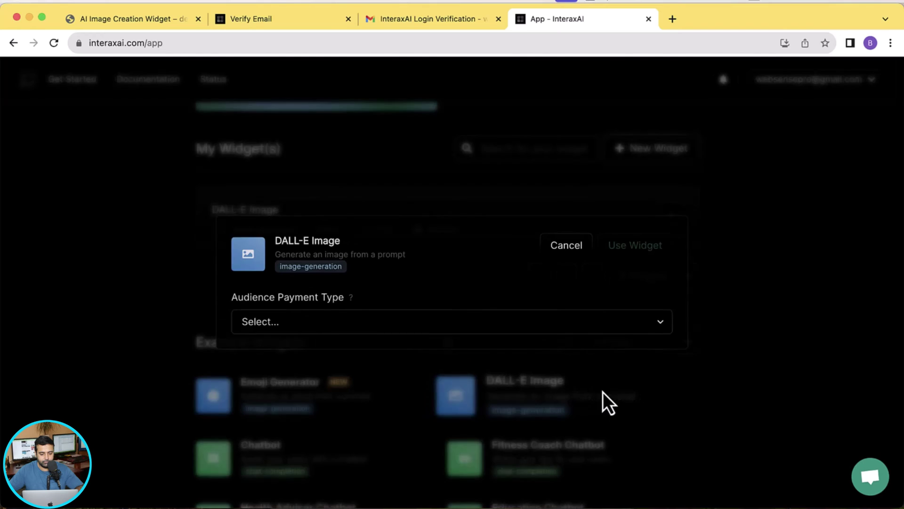
{"action": "left_click", "coordinate": [380, 333]}
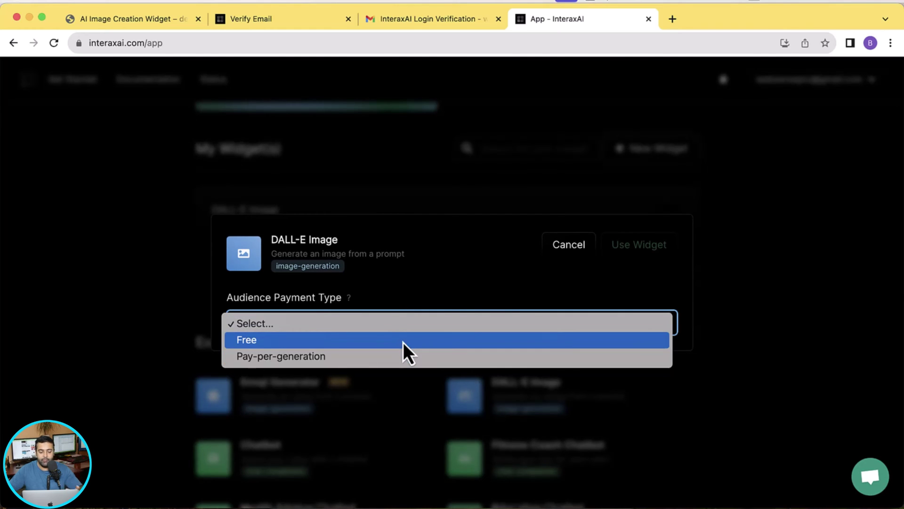
{"action": "key", "text": "Down"}
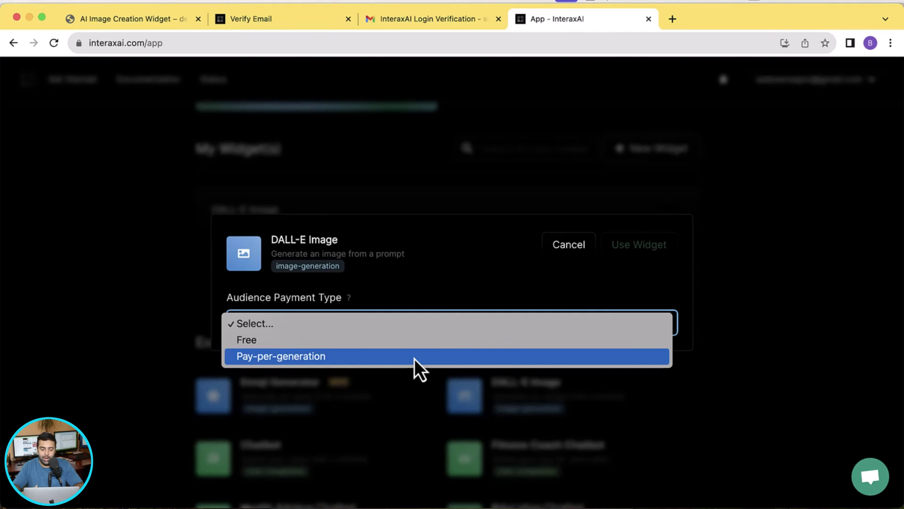
{"action": "key", "text": "Up"}
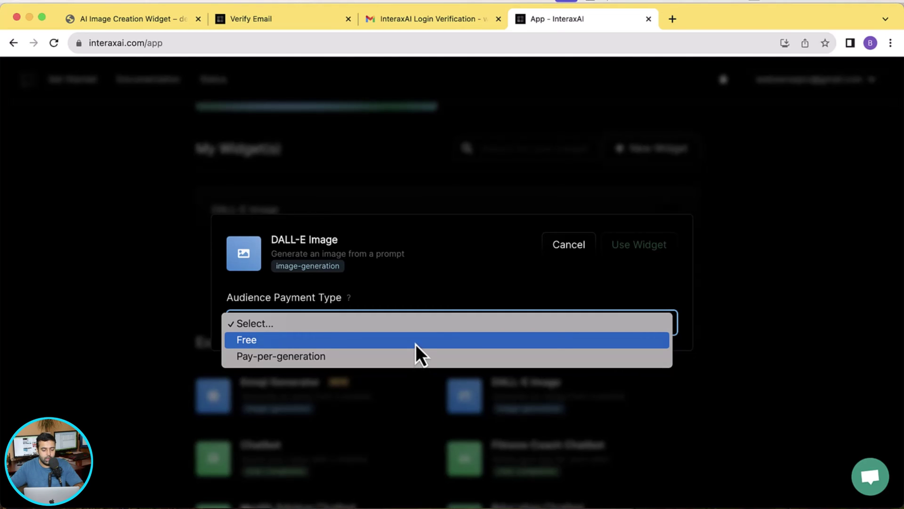
{"action": "key", "text": "Escape"}
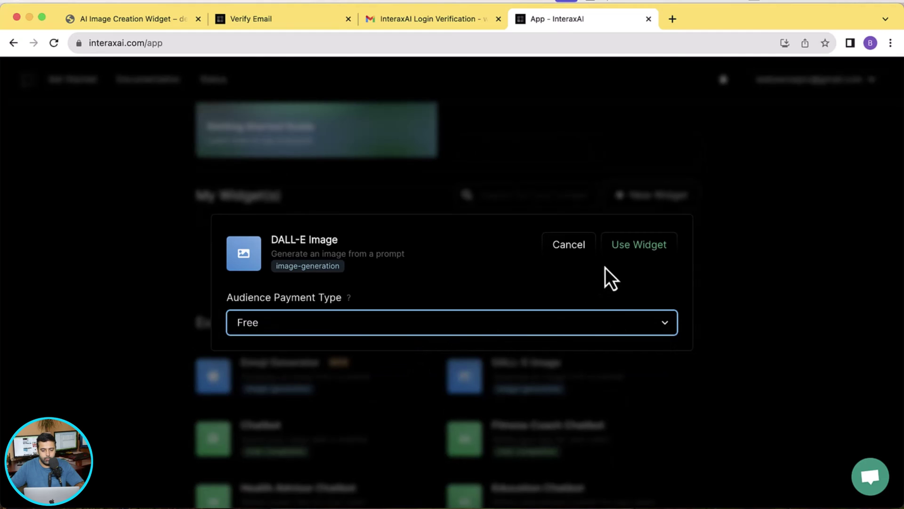
{"action": "left_click", "coordinate": [627, 252]}
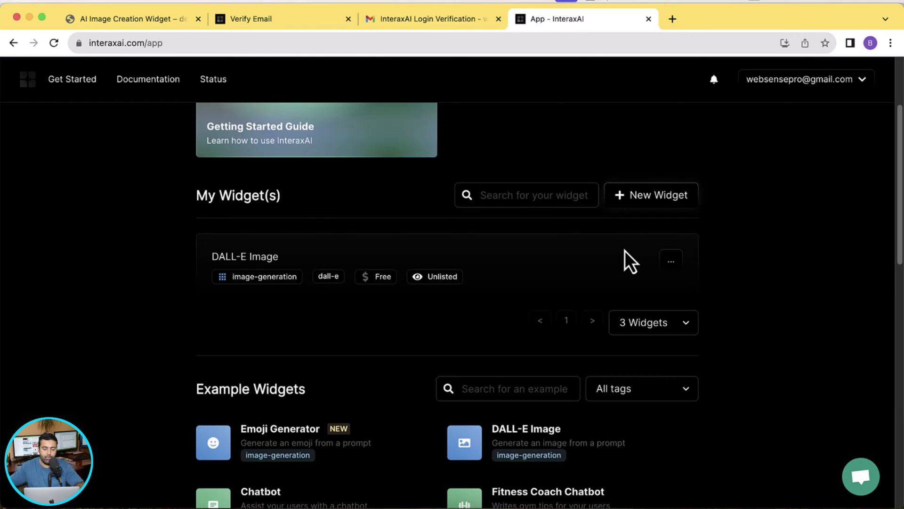
Show the DALL-E Image widget's embed code under Configure, then go back to the store tab.
{"action": "left_click", "coordinate": [661, 267]}
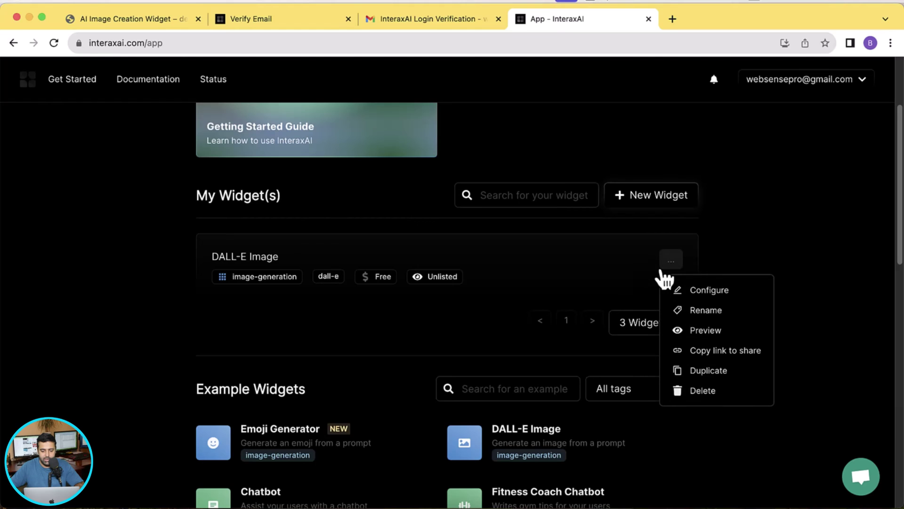
{"action": "left_click", "coordinate": [701, 293]}
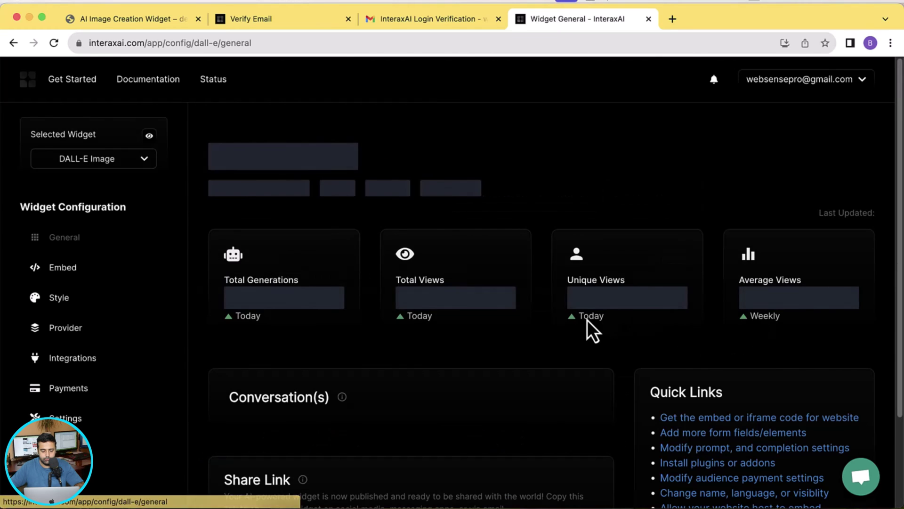
{"action": "left_click", "coordinate": [78, 278]}
{"action": "scroll", "coordinate": [896, 197], "scroll_direction": "down", "scroll_amount": 4}
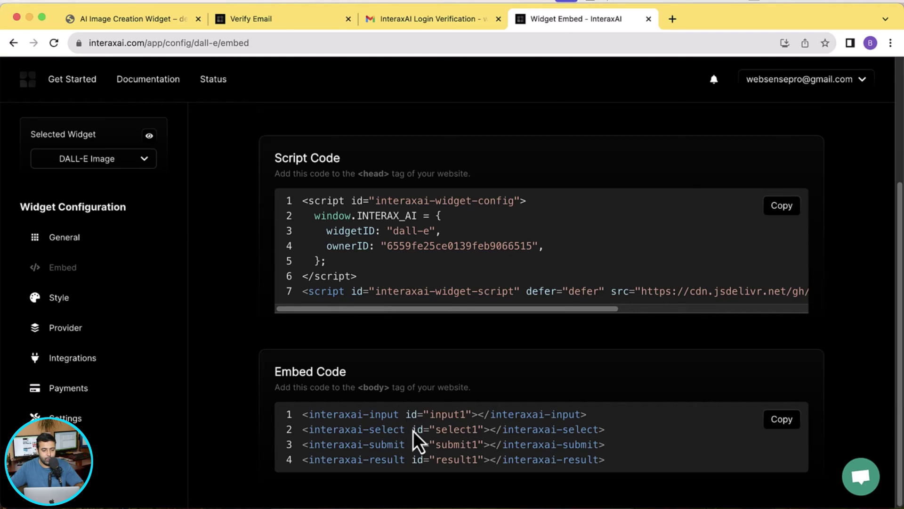
{"action": "left_click", "coordinate": [146, 19]}
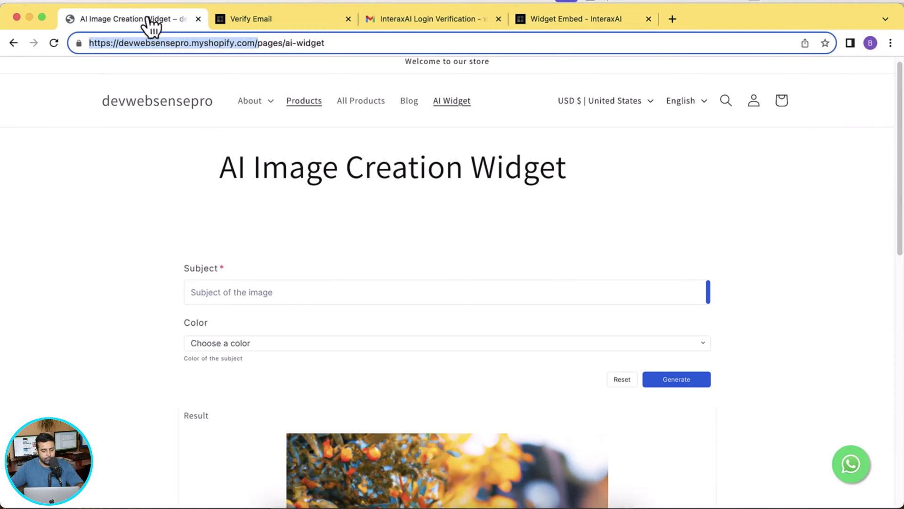
Load the Shopify store admin in a new tab beside the store page.
{"action": "left_click", "coordinate": [673, 18]}
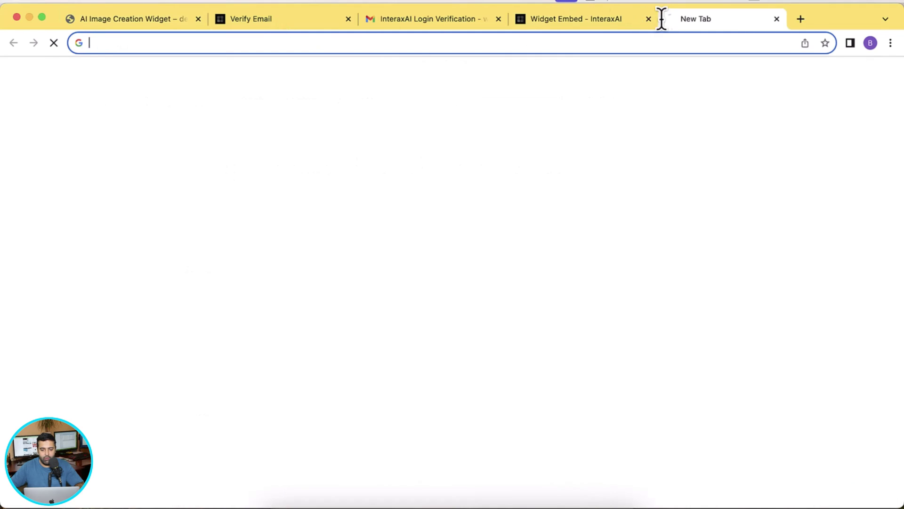
{"action": "left_click_drag", "start_coordinate": [552, 18], "coordinate": [279, 29]}
{"action": "type", "text": "https://devwebsensepro.myshopify.com/"}
{"action": "type", "text": "a"}
{"action": "key", "text": "Return"}
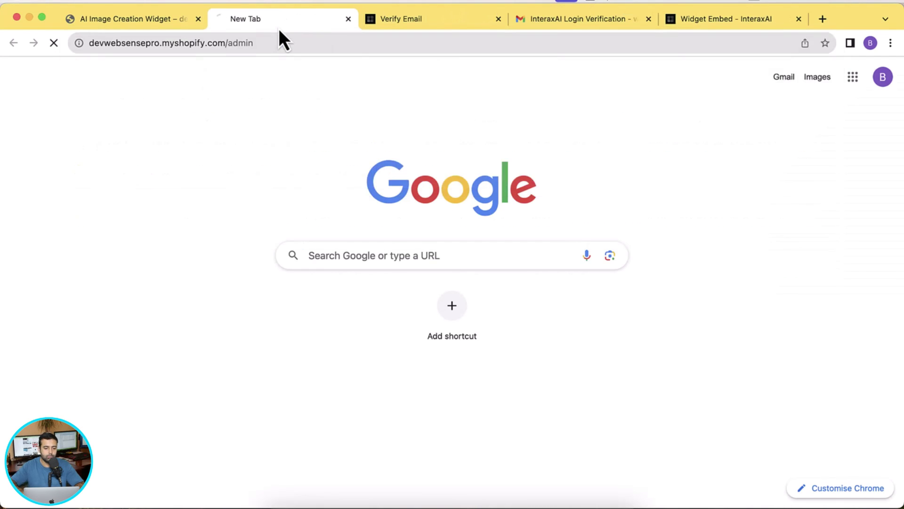
{"action": "left_click", "coordinate": [140, 22]}
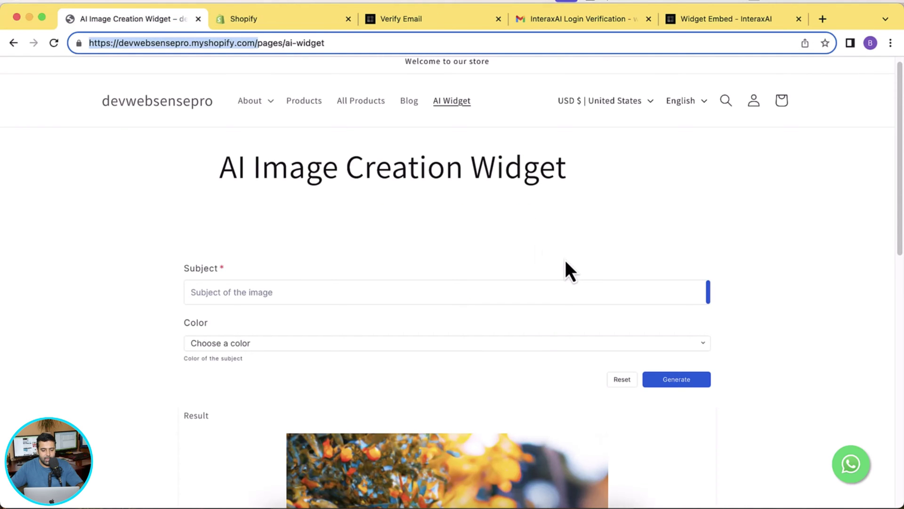
{"action": "left_click", "coordinate": [283, 21]}
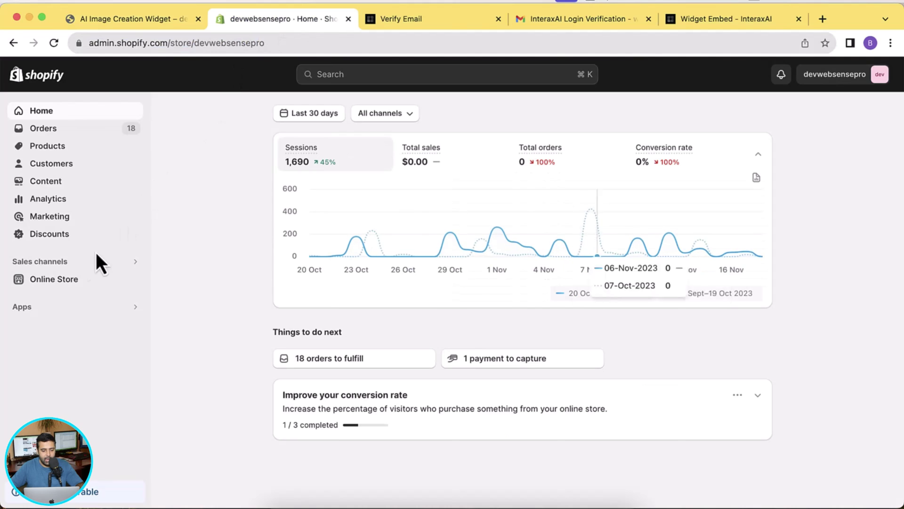
From Online Store themes, choose Edit code for the Dawn theme.
{"action": "left_click", "coordinate": [69, 282]}
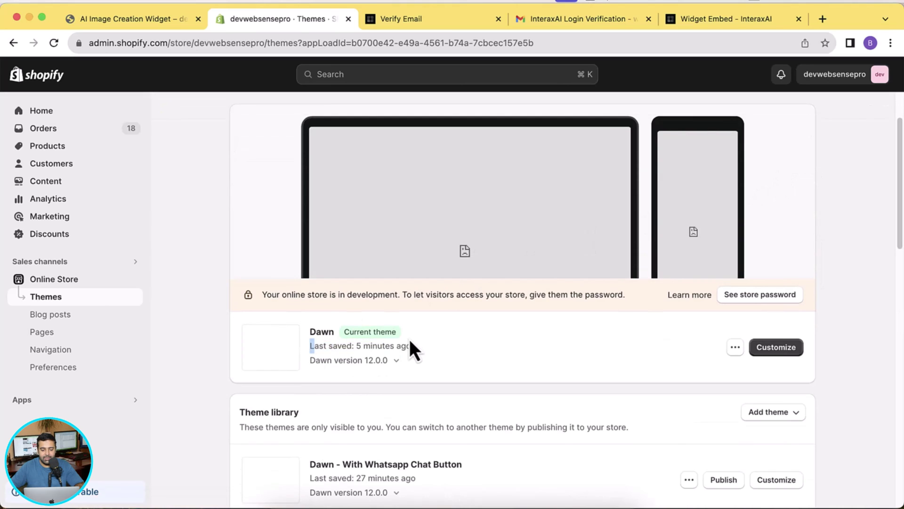
{"action": "left_click_drag", "start_coordinate": [409, 342], "coordinate": [423, 344]}
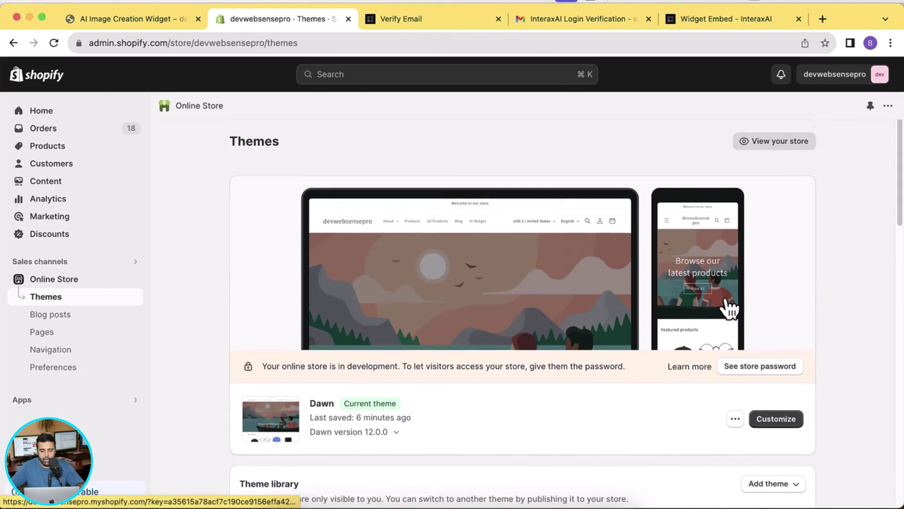
{"action": "scroll", "coordinate": [732, 320], "scroll_direction": "down", "scroll_amount": 3}
{"action": "left_click", "coordinate": [736, 332]}
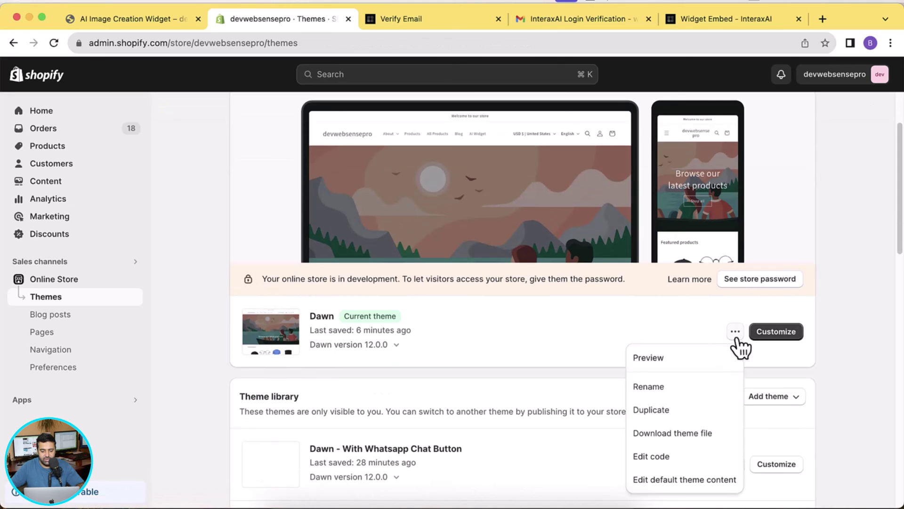
{"action": "left_click", "coordinate": [692, 459]}
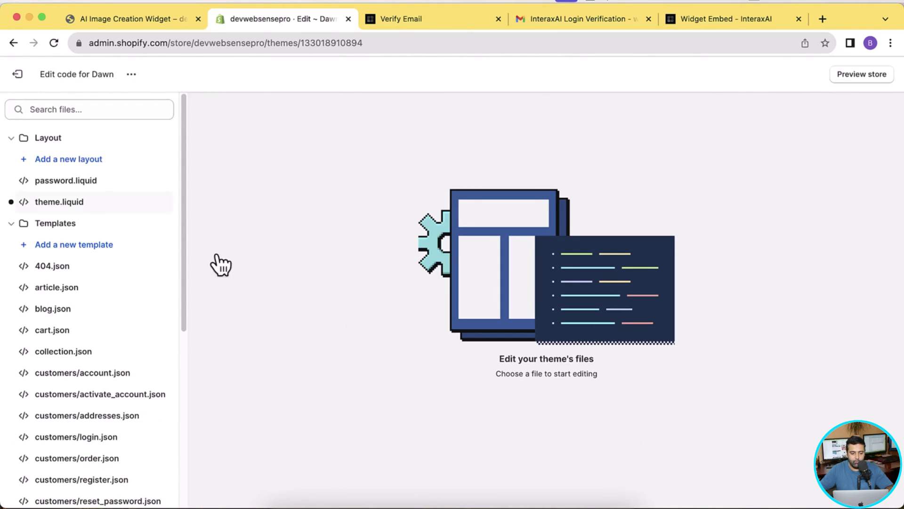
Open theme.liquid and copy the Script Code from the InteraxAI embed page.
{"action": "left_click", "coordinate": [97, 204]}
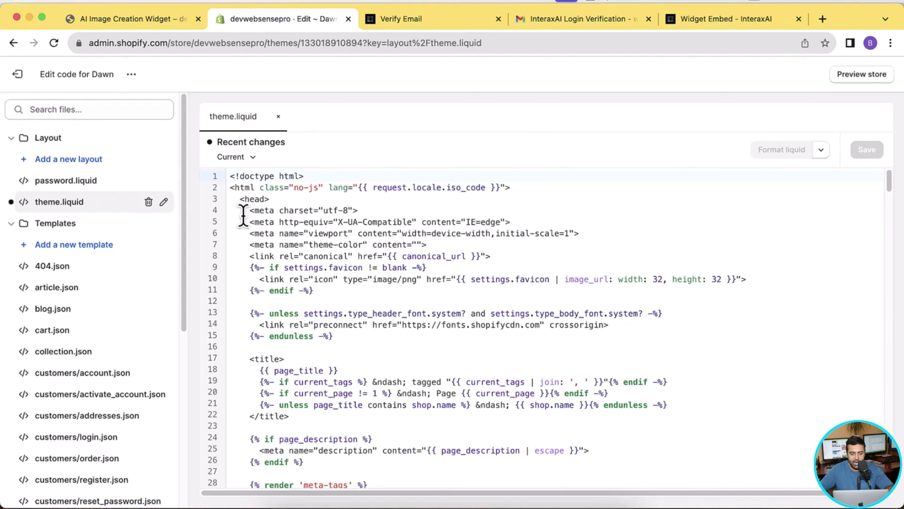
{"action": "left_click_drag", "start_coordinate": [240, 201], "coordinate": [309, 303]}
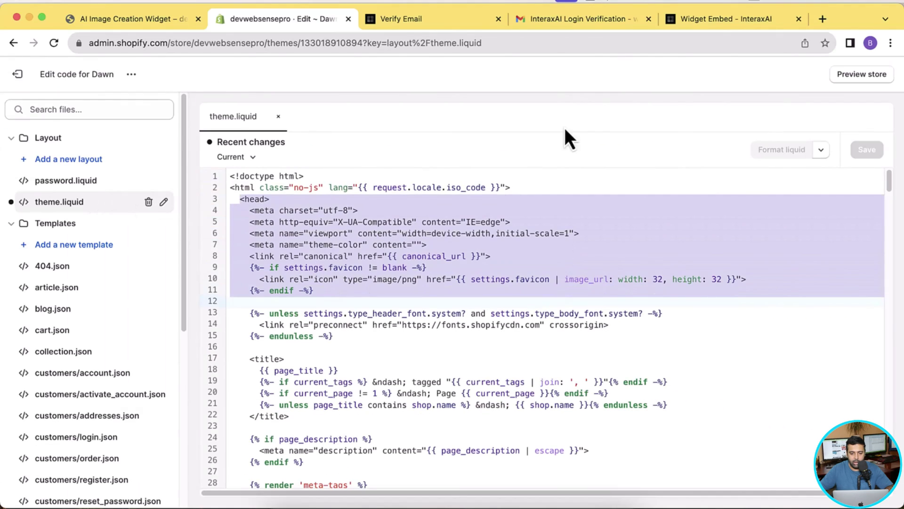
{"action": "left_click", "coordinate": [711, 20]}
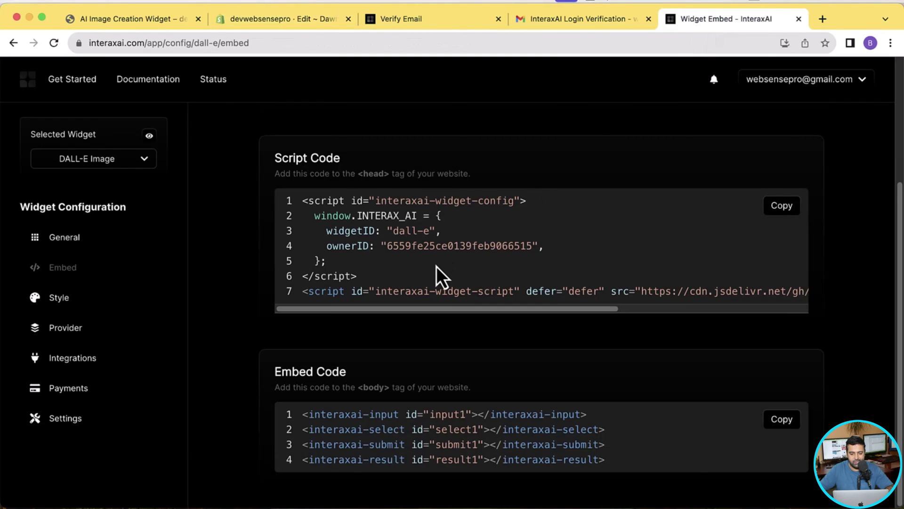
{"action": "left_click", "coordinate": [782, 212]}
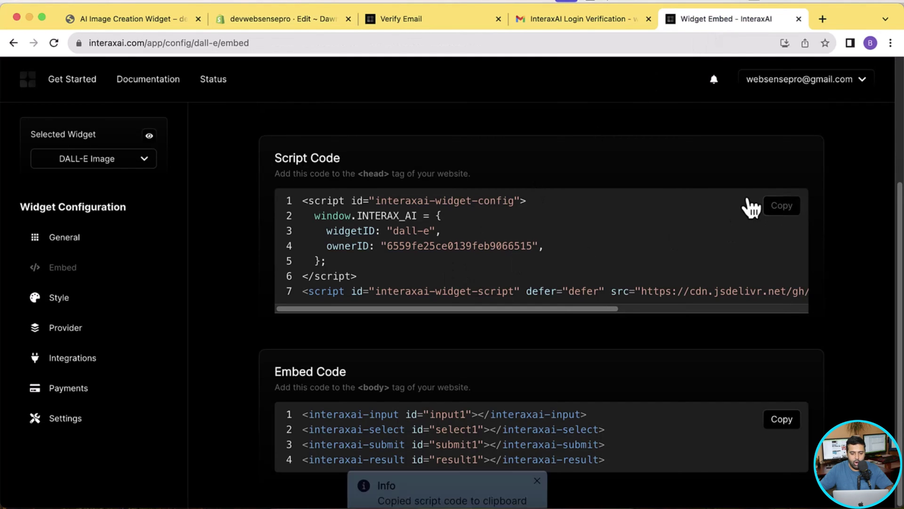
Paste the script on a new line after <head> in theme.liquid and save.
{"action": "left_click", "coordinate": [302, 21]}
{"action": "left_click", "coordinate": [317, 256]}
{"action": "left_click", "coordinate": [312, 199]}
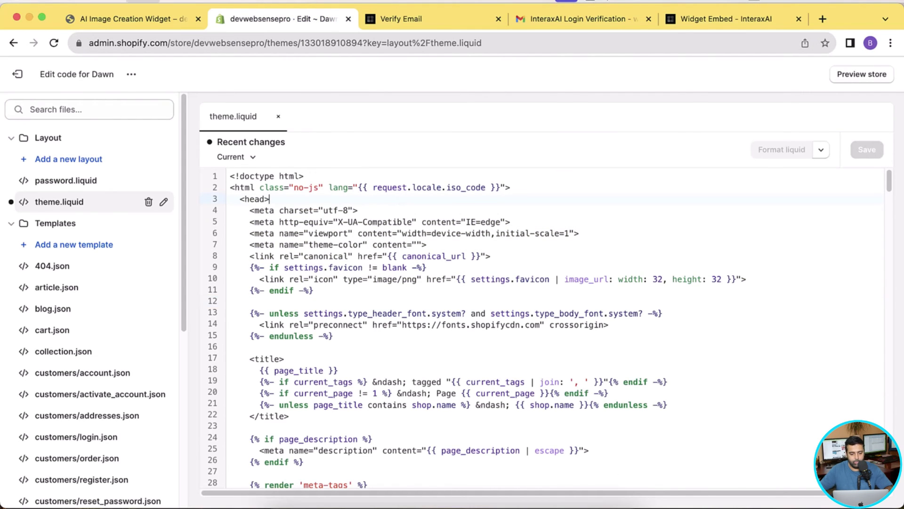
{"action": "key", "text": "Return"}
{"action": "key", "text": "super+v"}
{"action": "left_click", "coordinate": [858, 155]}
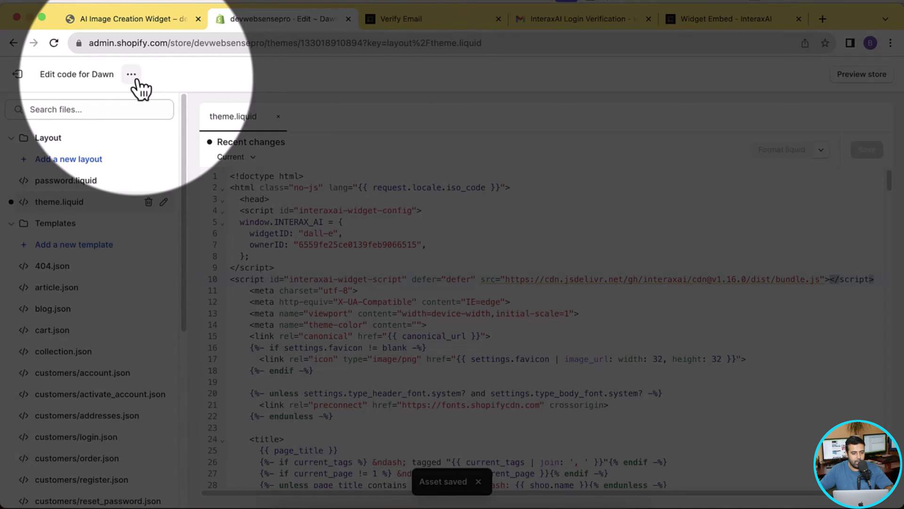
Open the Dawn theme customizer in a new tab, showing the host-not-allowed warning.
{"action": "left_click", "coordinate": [136, 79]}
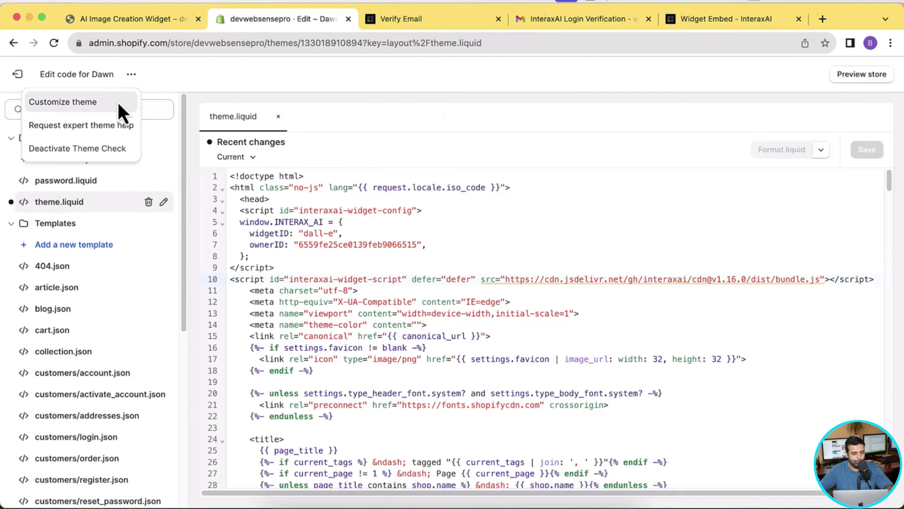
{"action": "left_click", "coordinate": [118, 103]}
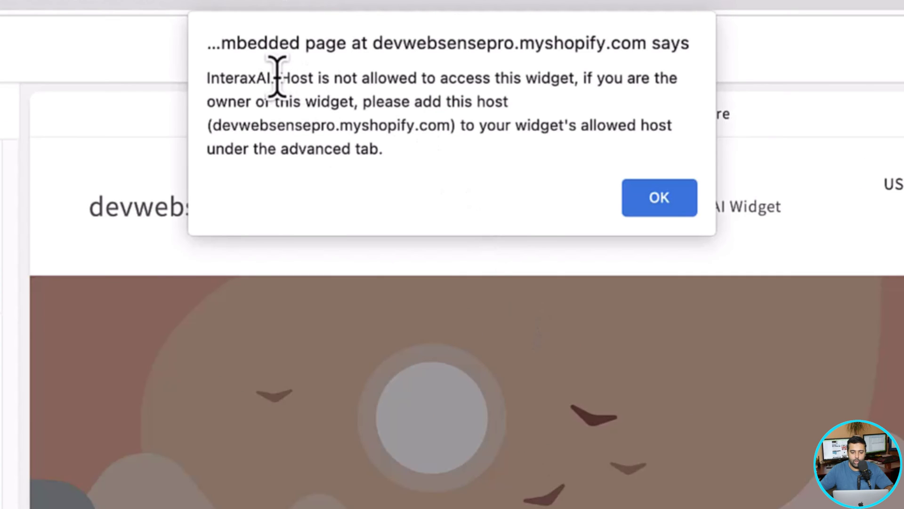
{"action": "left_click_drag", "start_coordinate": [360, 90], "coordinate": [577, 81]}
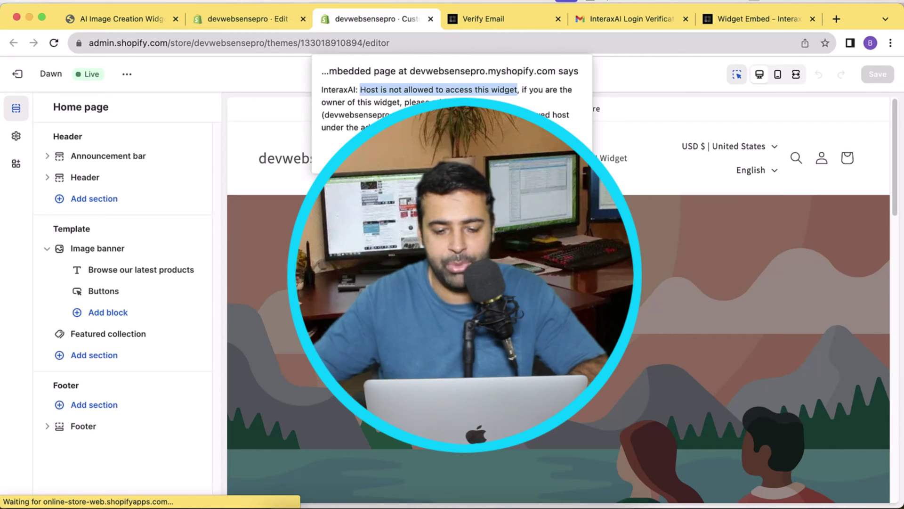
Add a Custom Liquid section to the home page.
{"action": "left_click", "coordinate": [561, 160]}
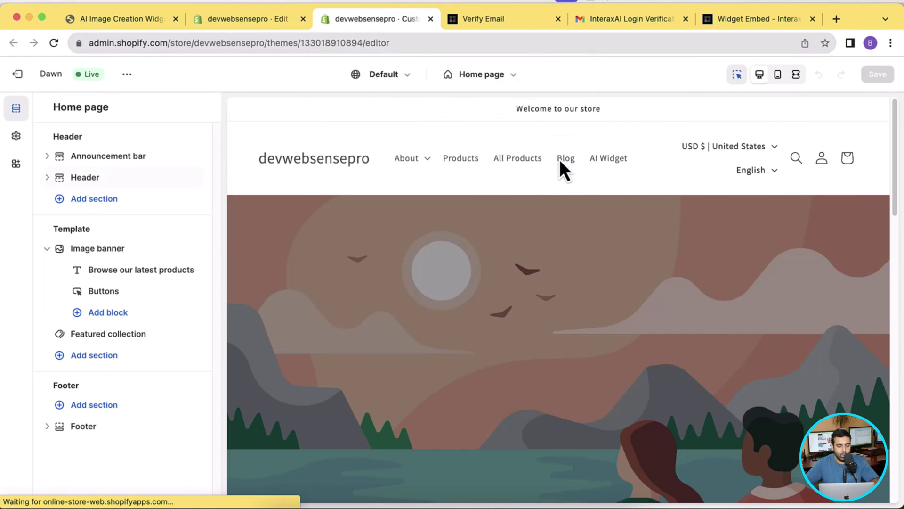
{"action": "left_click", "coordinate": [93, 355]}
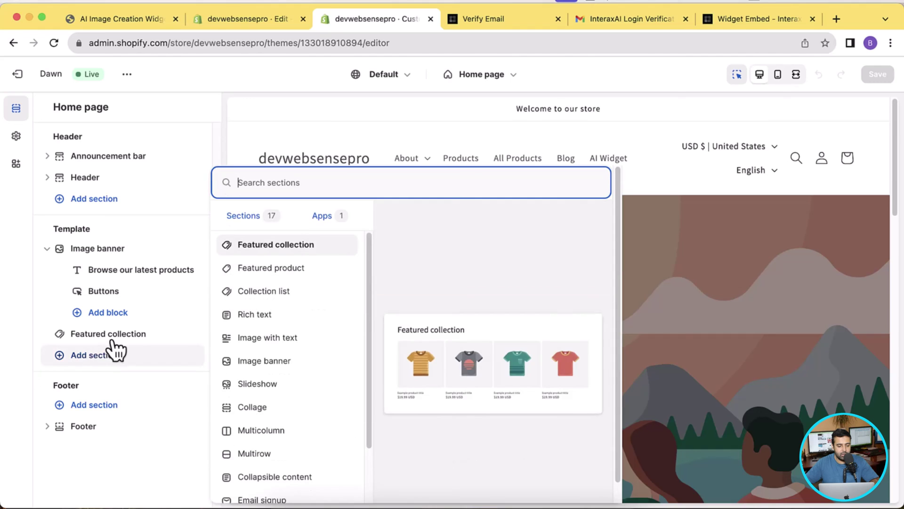
{"action": "type", "text": "custom"}
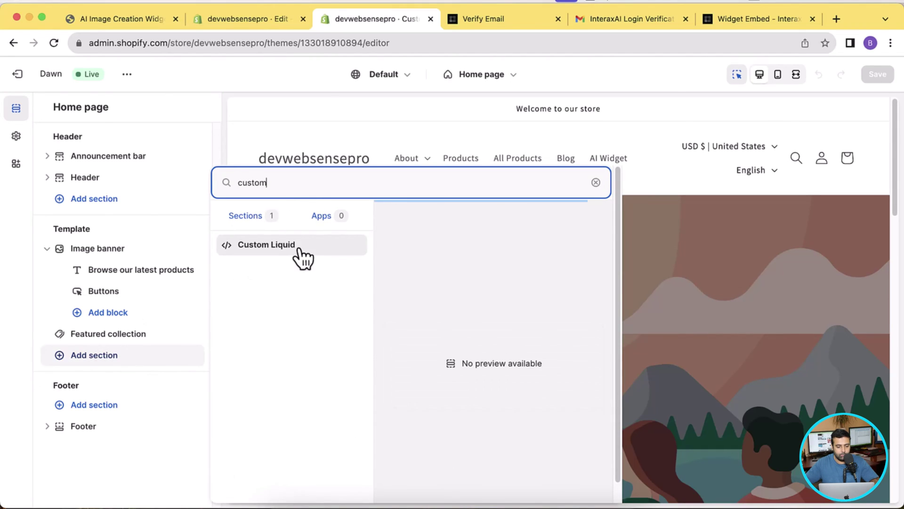
{"action": "left_click", "coordinate": [298, 249]}
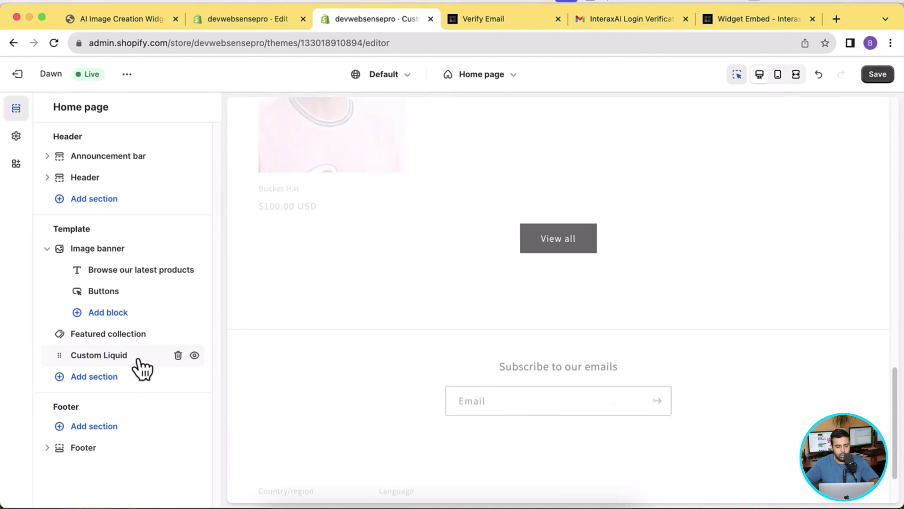
{"action": "left_click", "coordinate": [142, 364]}
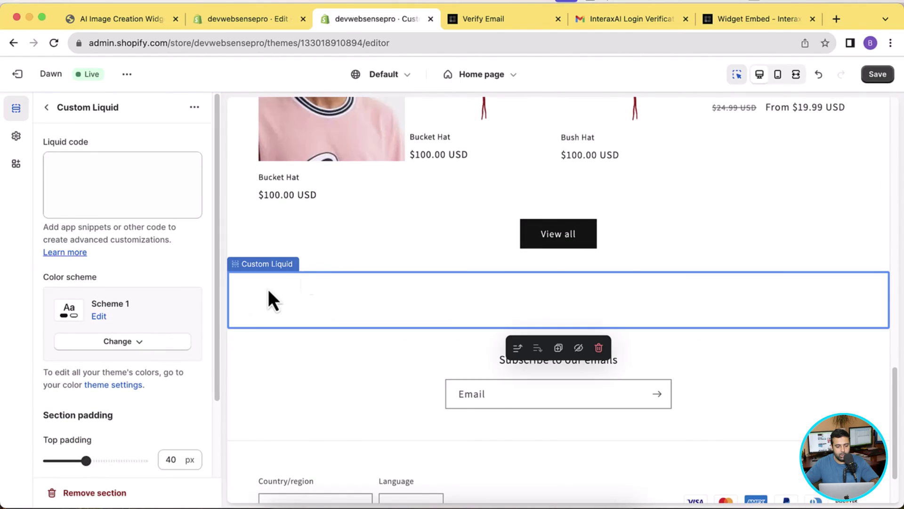
Paste the InteraxAI embed code into the section's Liquid code and save the theme.
{"action": "left_click", "coordinate": [753, 21]}
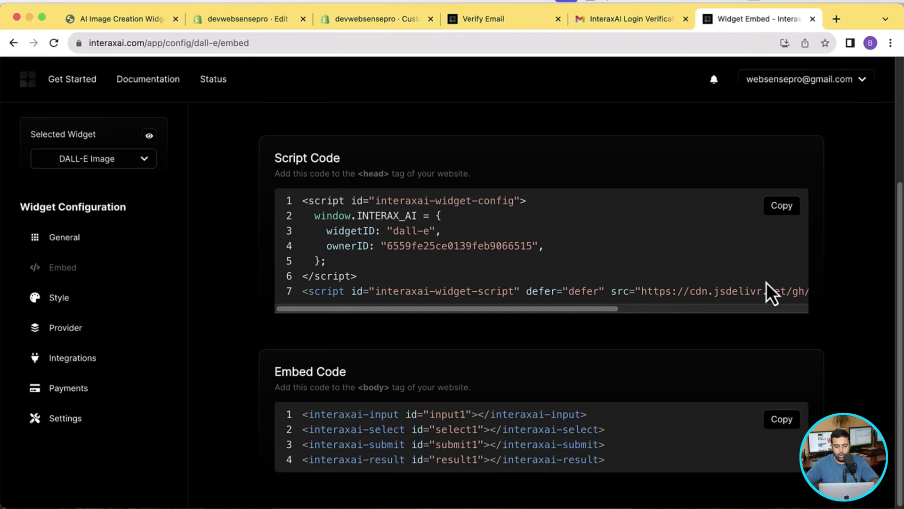
{"action": "left_click", "coordinate": [776, 428]}
{"action": "left_click", "coordinate": [353, 22]}
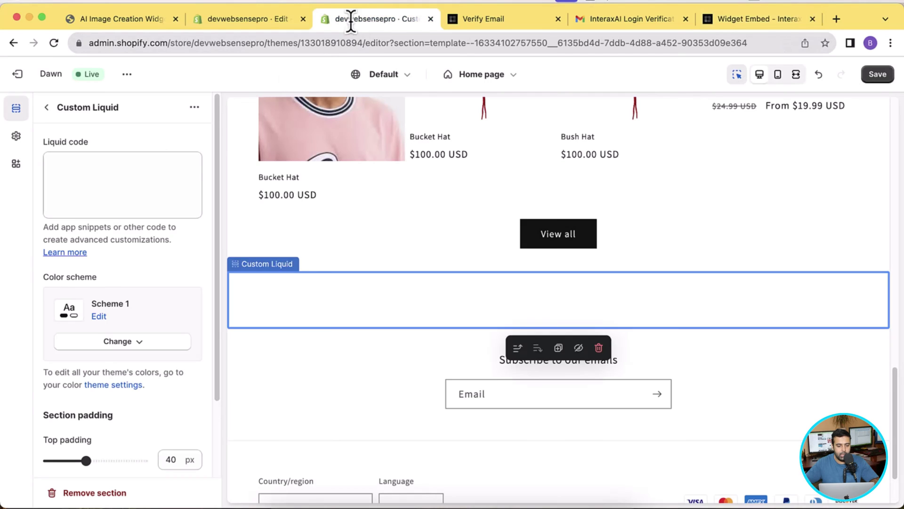
{"action": "left_click", "coordinate": [90, 179]}
{"action": "key", "text": "super+v"}
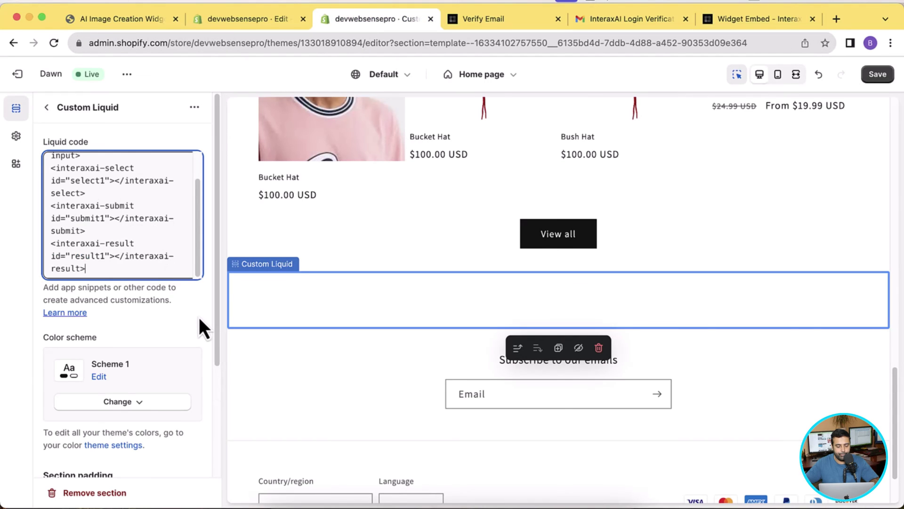
{"action": "left_click", "coordinate": [887, 74]}
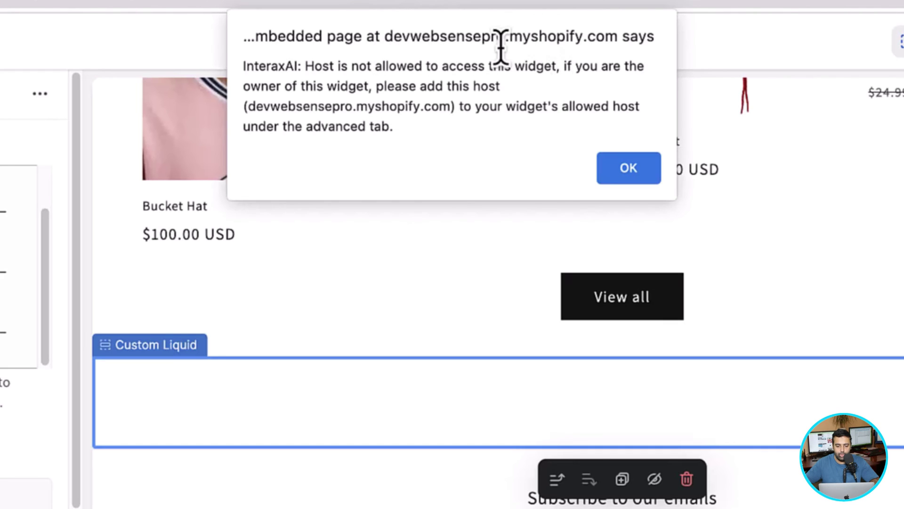
Copy the store host name from the host-not-allowed alert.
{"action": "left_click_drag", "start_coordinate": [247, 107], "coordinate": [451, 108]}
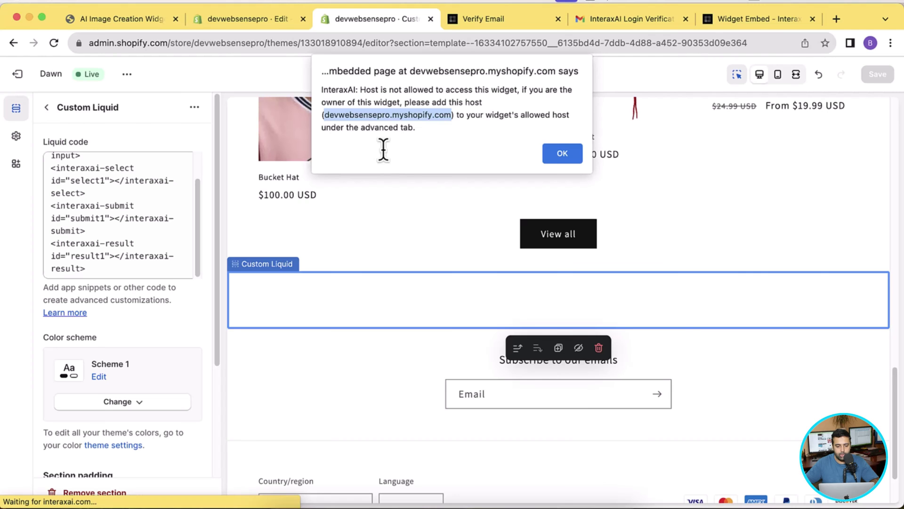
{"action": "right_click", "coordinate": [377, 108]}
{"action": "left_click", "coordinate": [389, 118]}
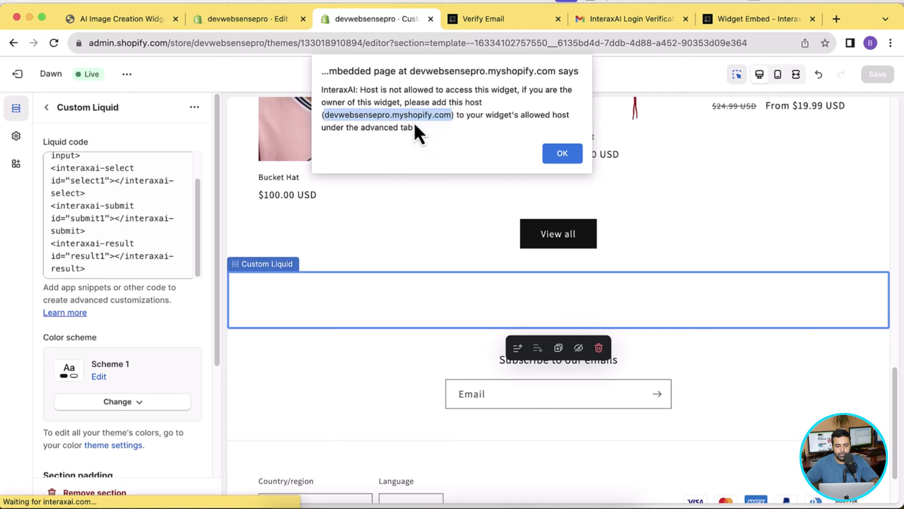
{"action": "left_click", "coordinate": [563, 155]}
Add the store host name to the widget's Allowed Hosts.
{"action": "left_click", "coordinate": [747, 21]}
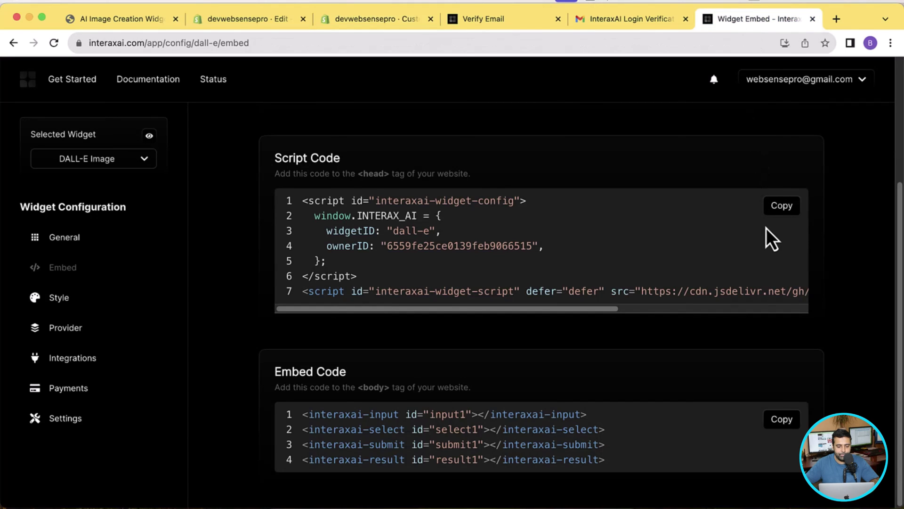
{"action": "left_click", "coordinate": [70, 424]}
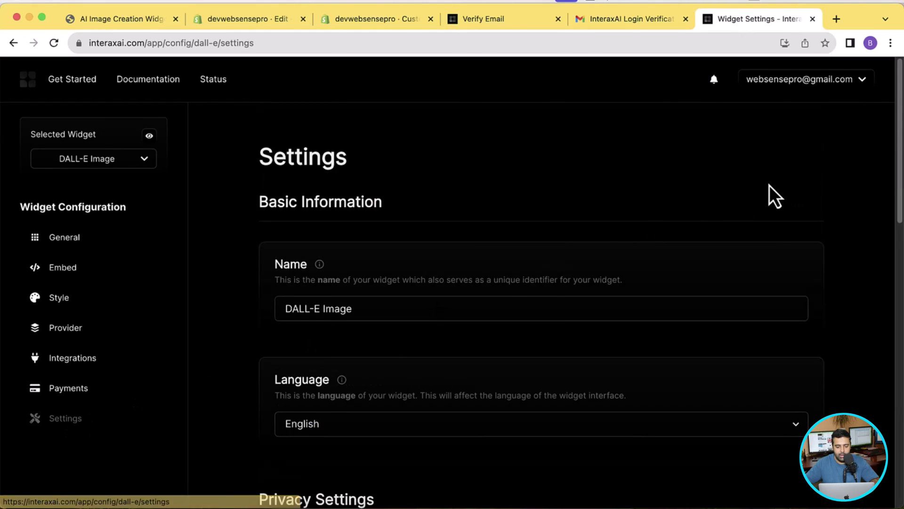
{"action": "scroll", "coordinate": [771, 193], "scroll_direction": "down", "scroll_amount": 2}
{"action": "scroll", "coordinate": [769, 185], "scroll_direction": "down", "scroll_amount": 10}
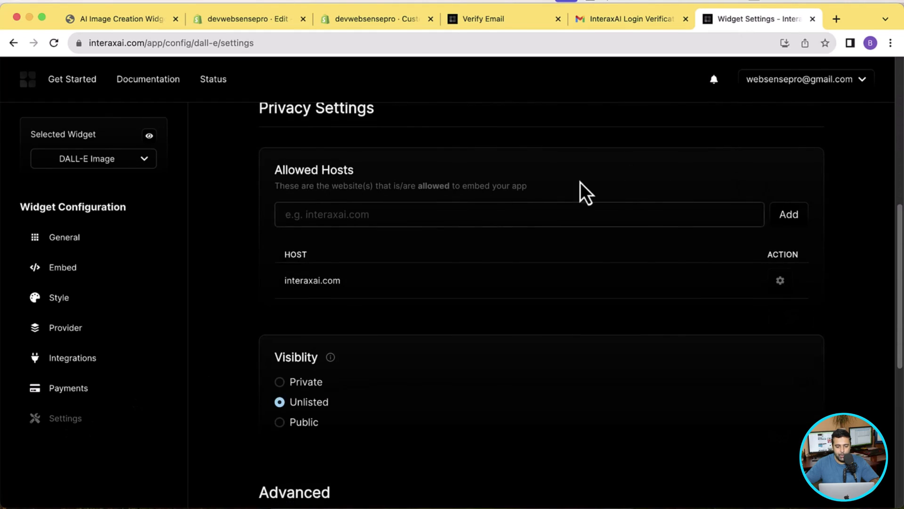
{"action": "left_click_drag", "start_coordinate": [273, 177], "coordinate": [374, 175]}
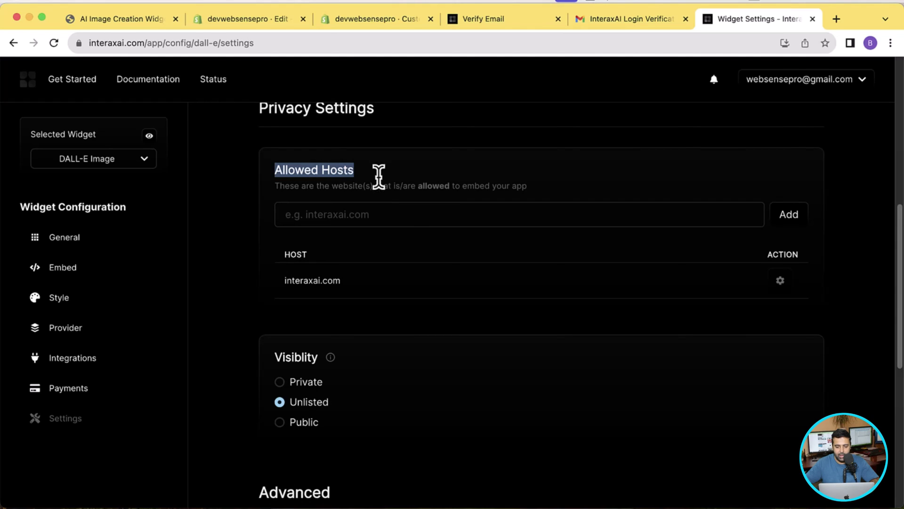
{"action": "left_click", "coordinate": [415, 216]}
{"action": "key", "text": "super+v"}
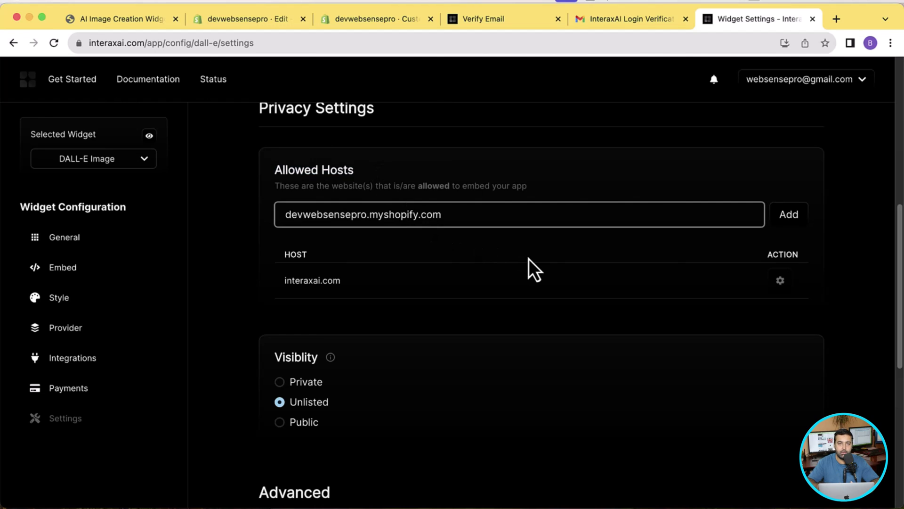
{"action": "left_click", "coordinate": [795, 225]}
Scroll down and save the DALL-E Image widget settings.
{"action": "scroll", "coordinate": [713, 239], "scroll_direction": "down", "scroll_amount": 3}
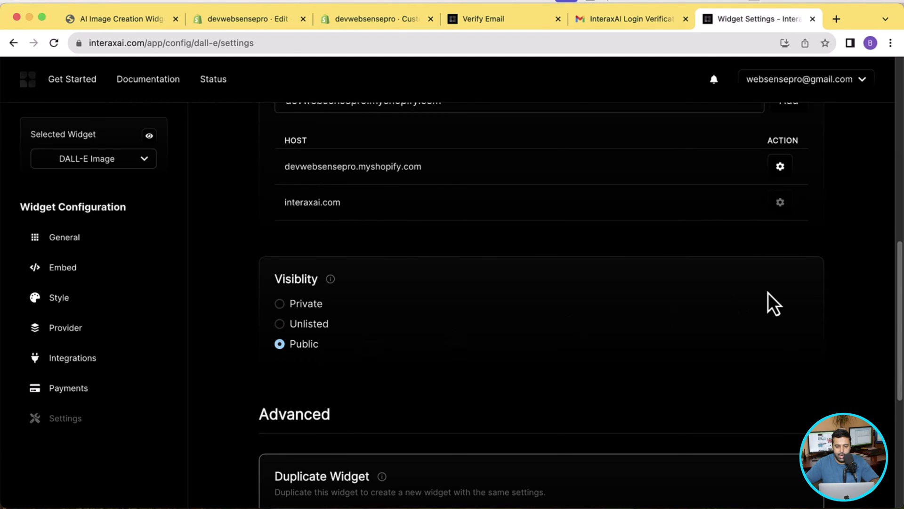
{"action": "scroll", "coordinate": [767, 292], "scroll_direction": "down", "scroll_amount": 7}
{"action": "left_click", "coordinate": [797, 436]}
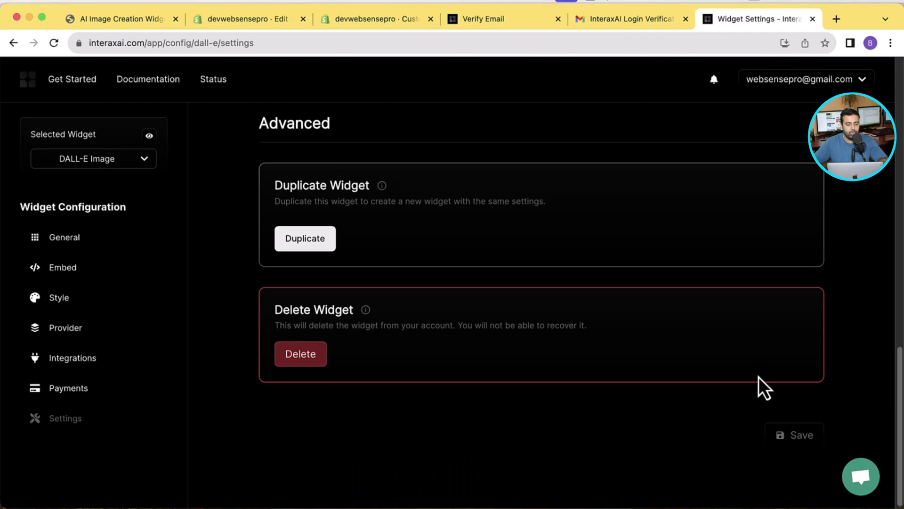
View the live storefront from the theme editor and scroll down to the InteraxAI Subject/Color widget.
{"action": "left_click", "coordinate": [376, 27]}
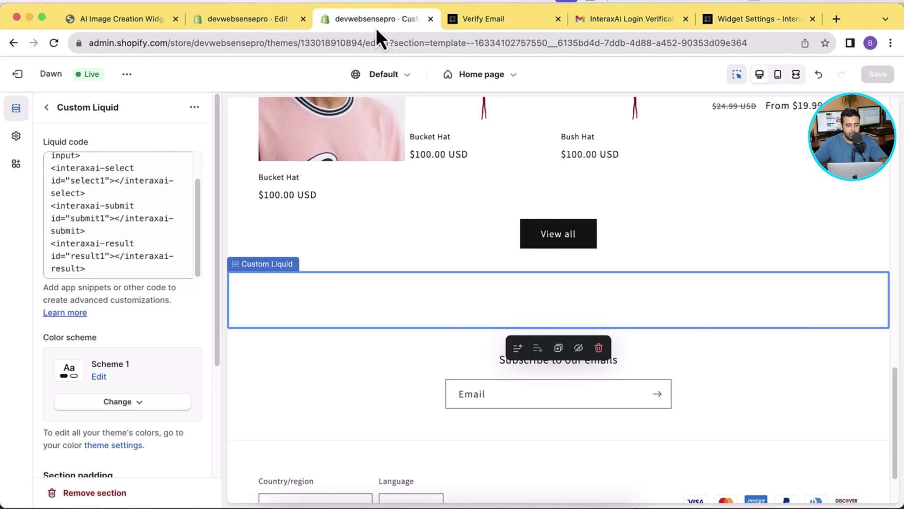
{"action": "left_click", "coordinate": [128, 75]}
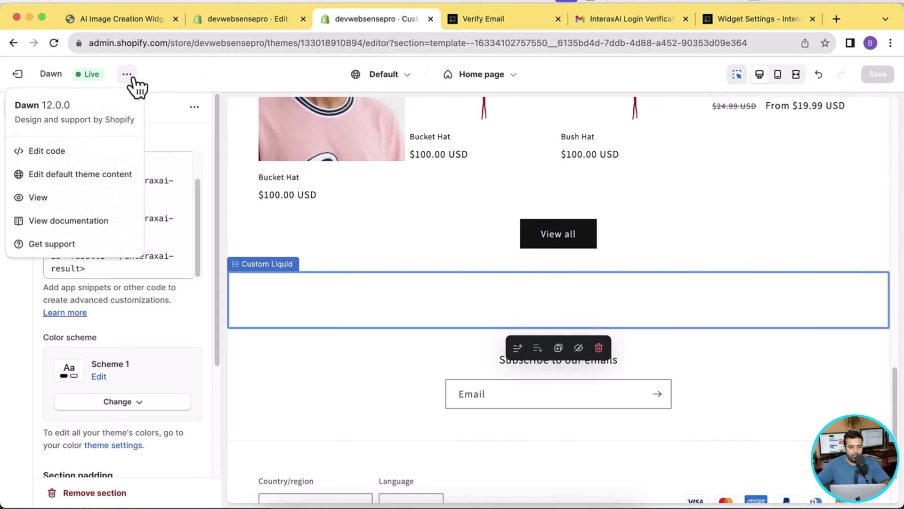
{"action": "left_click", "coordinate": [105, 196]}
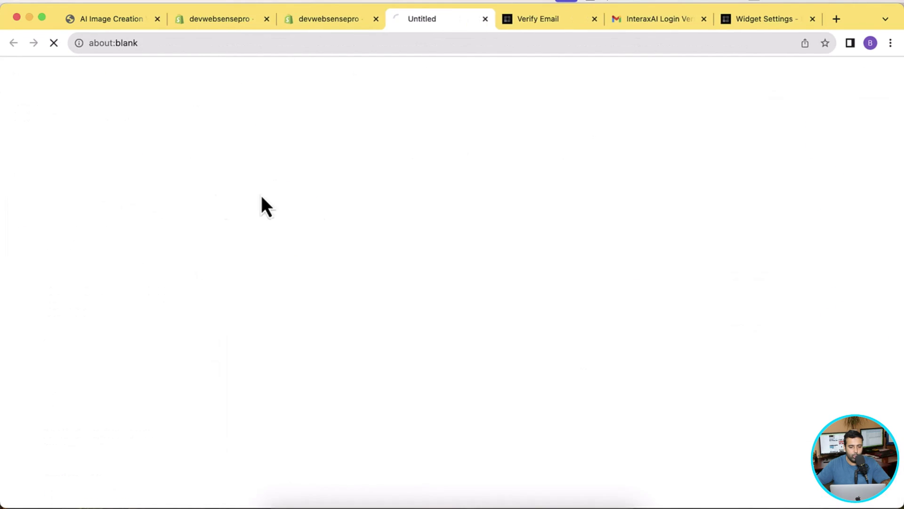
{"action": "left_click_drag", "start_coordinate": [899, 92], "coordinate": [898, 365]}
{"action": "left_click_drag", "start_coordinate": [897, 384], "coordinate": [897, 420]}
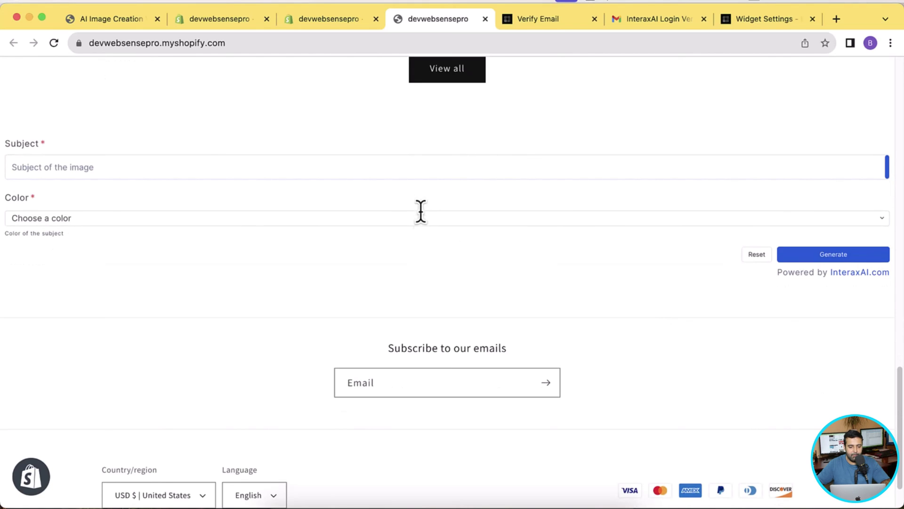
Enter 'black horse with beautiful background behind it' as the Subject.
{"action": "left_click", "coordinate": [428, 166]}
{"action": "type", "text": "black host"}
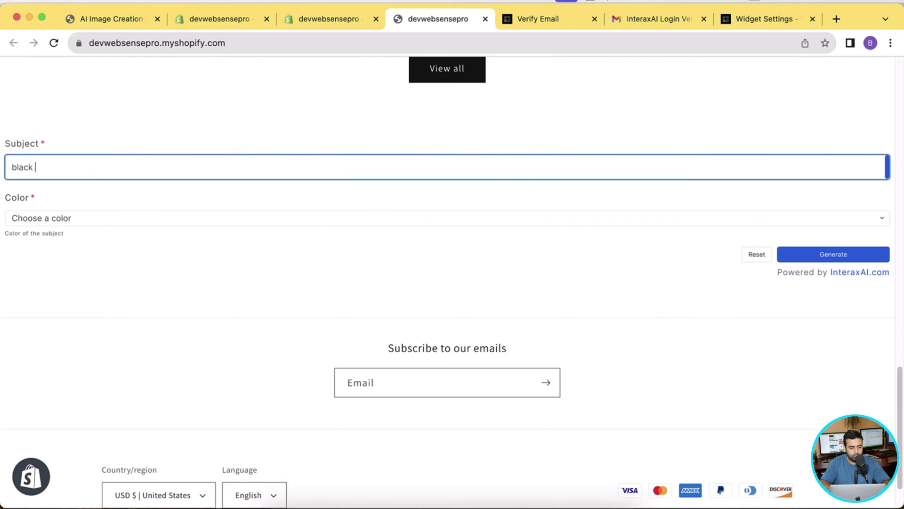
{"action": "key", "text": "BackSpace"}
{"action": "key", "text": "BackSpace"}
{"action": "key", "text": "BackSpace"}
{"action": "type", "text": "rse with beau"}
{"action": "key", "text": "BackSpace"}
{"action": "key", "text": "BackSpace"}
{"action": "key", "text": "BackSpace"}
{"action": "type", "text": "eautiful backgrou"}
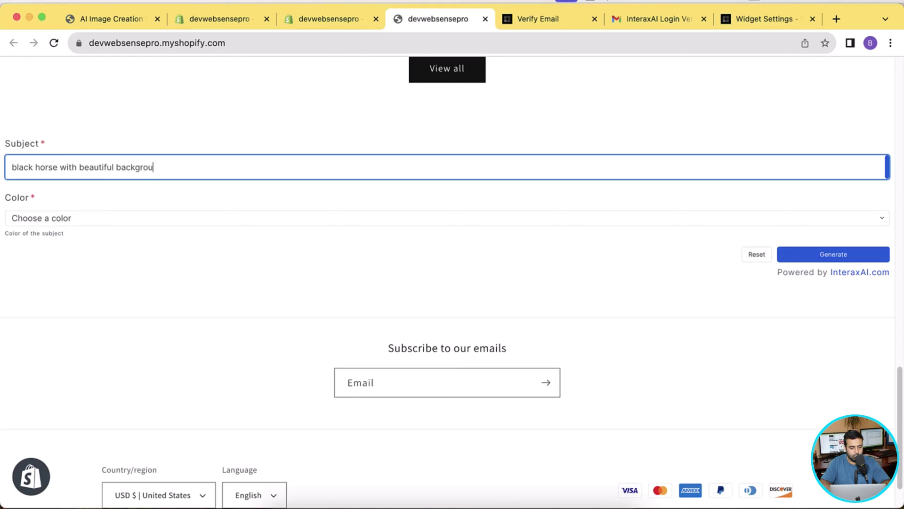
{"action": "type", "text": "nd behind it"}
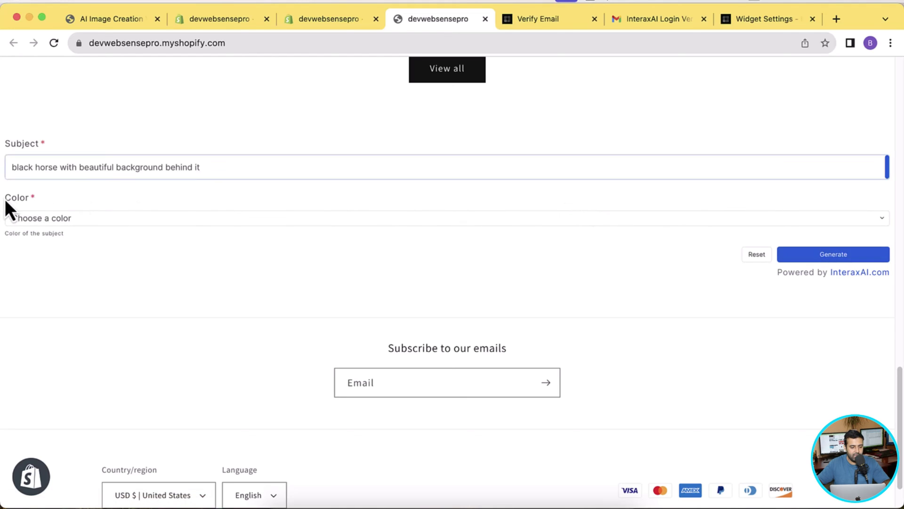
{"action": "left_click_drag", "start_coordinate": [5, 199], "coordinate": [35, 199]}
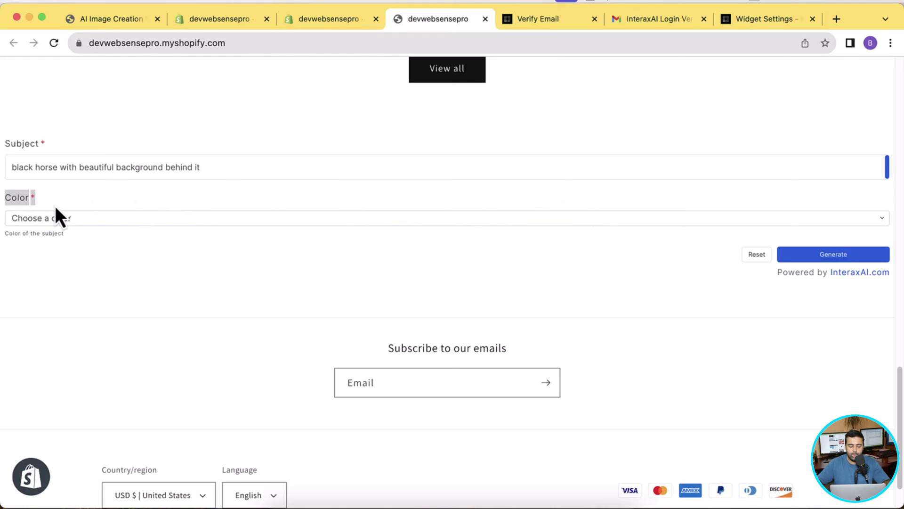
Choose Black in the Color dropdown.
{"action": "left_click", "coordinate": [77, 219]}
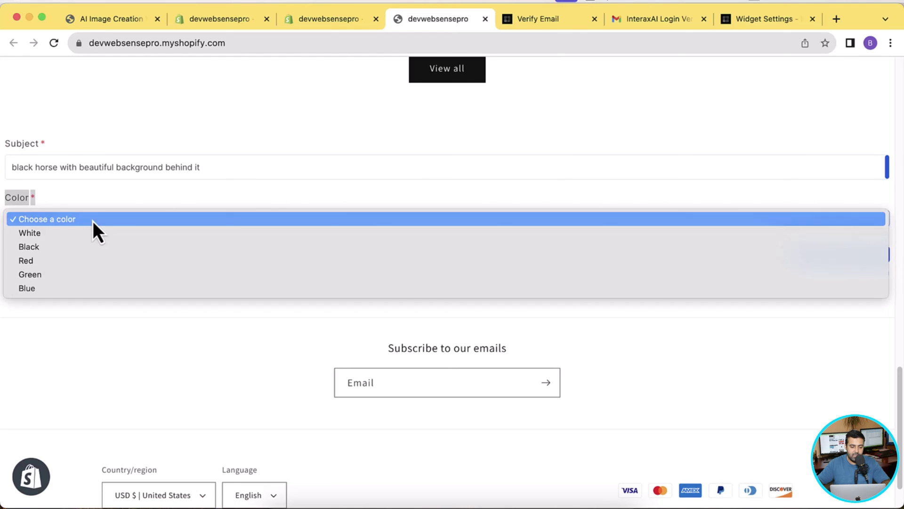
{"action": "left_click", "coordinate": [84, 251]}
{"action": "left_click", "coordinate": [66, 217]}
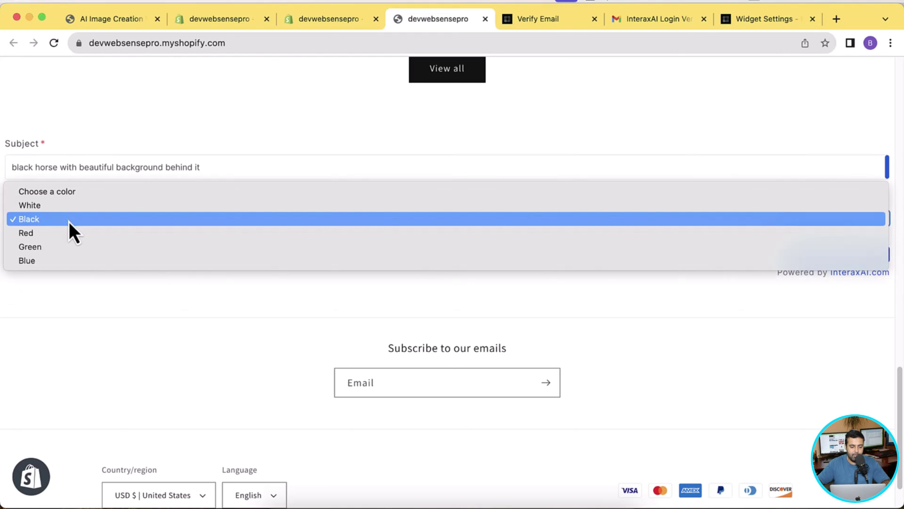
{"action": "left_click", "coordinate": [69, 222]}
{"action": "left_click", "coordinate": [72, 265]}
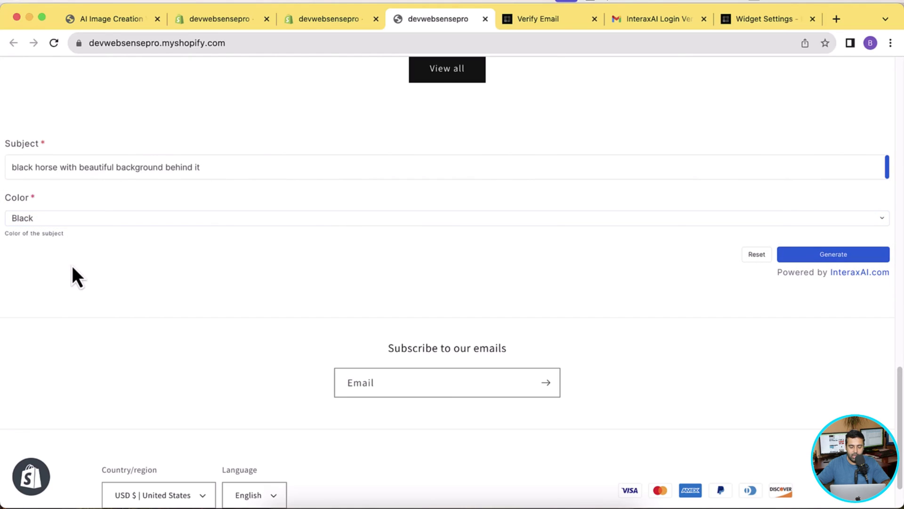
Generate the image and scroll to review the black horse result.
{"action": "left_click", "coordinate": [791, 254]}
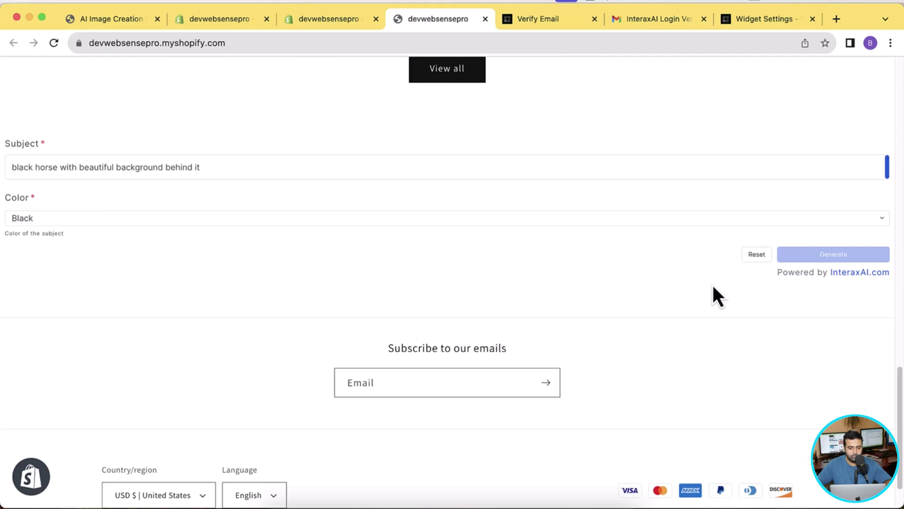
{"action": "scroll", "coordinate": [715, 170], "scroll_direction": "down", "scroll_amount": 4}
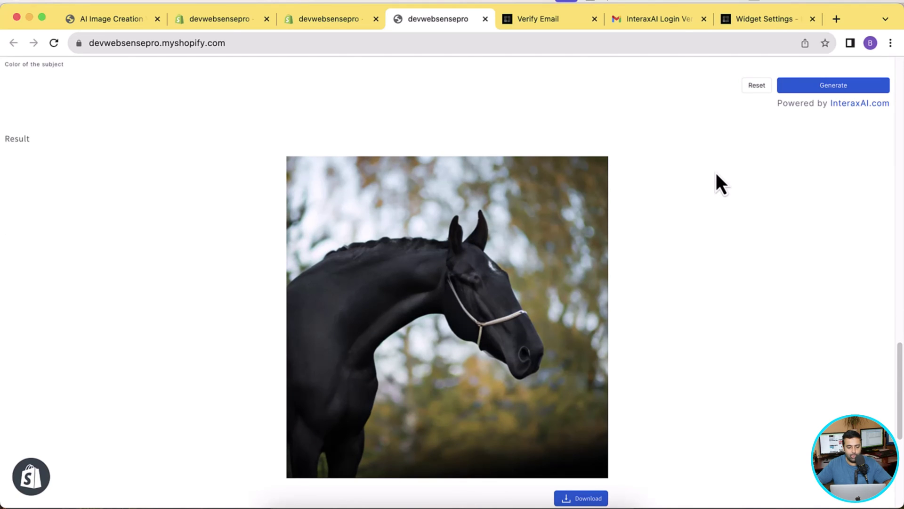
{"action": "scroll", "coordinate": [716, 173], "scroll_direction": "down", "scroll_amount": 5}
{"action": "scroll", "coordinate": [706, 221], "scroll_direction": "up", "scroll_amount": 5}
{"action": "scroll", "coordinate": [696, 257], "scroll_direction": "up", "scroll_amount": 3}
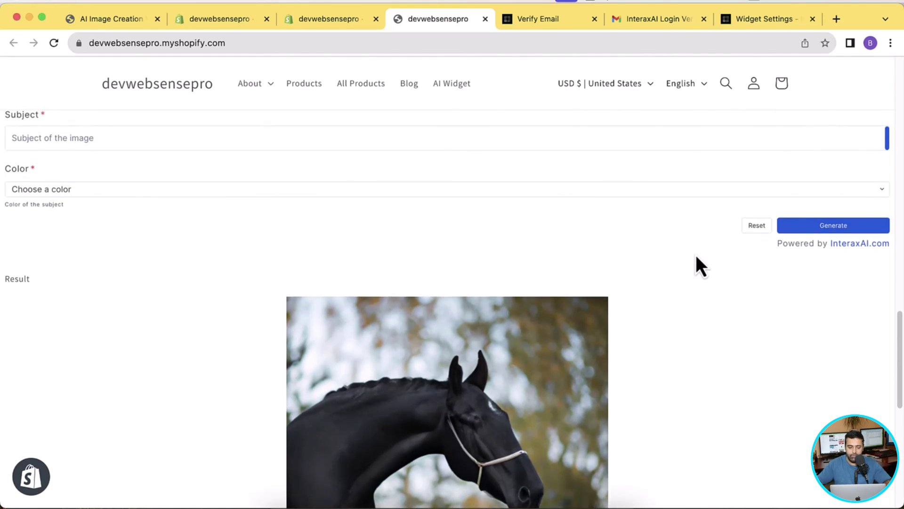
{"action": "scroll", "coordinate": [696, 256], "scroll_direction": "down", "scroll_amount": 2}
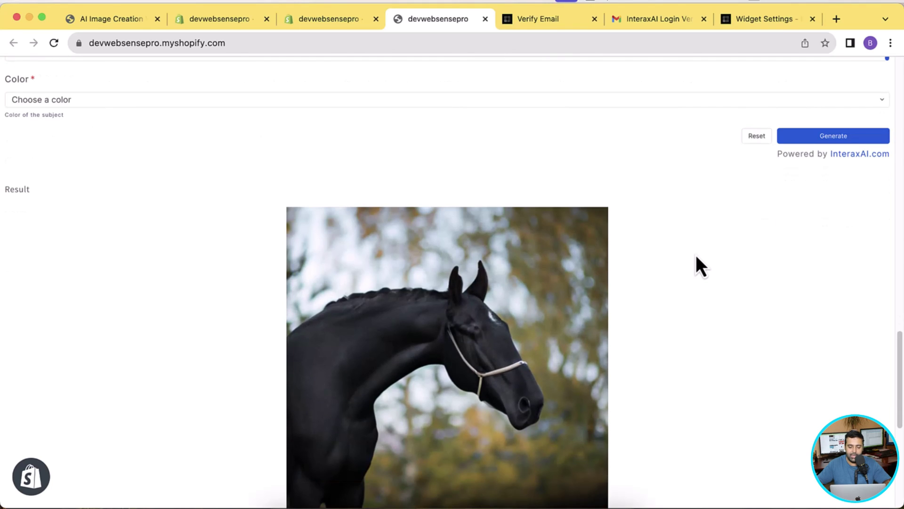
{"action": "scroll", "coordinate": [685, 299], "scroll_direction": "up", "scroll_amount": 3}
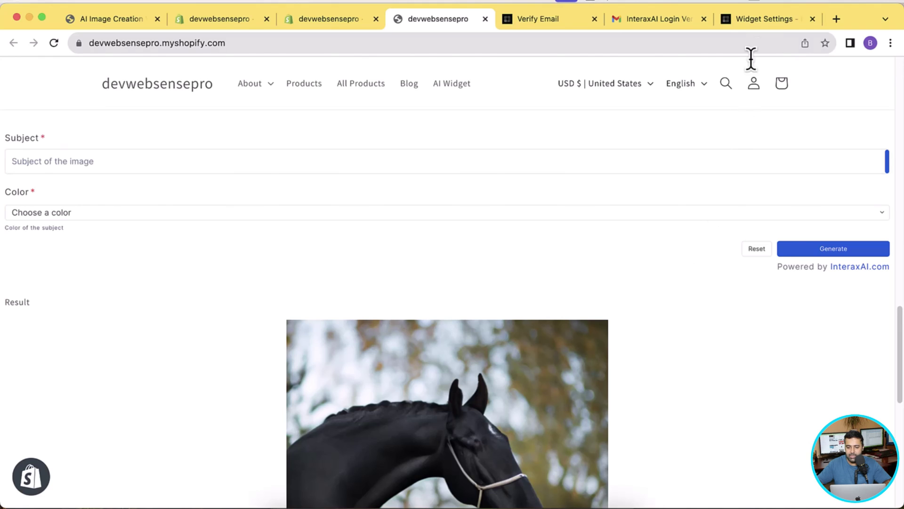
Open the DALL-E Image widget's Style page via General and Settings in Widget Settings.
{"action": "left_click", "coordinate": [762, 22]}
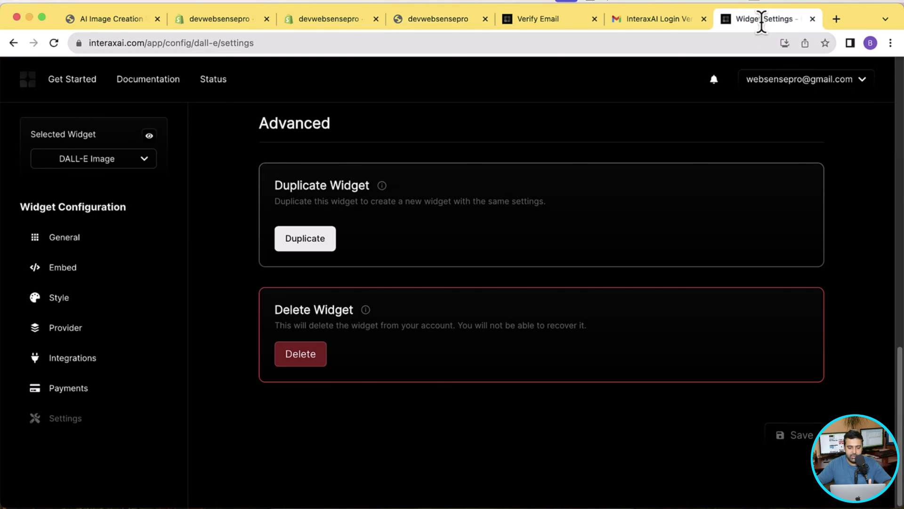
{"action": "left_click", "coordinate": [93, 240]}
{"action": "scroll", "coordinate": [787, 156], "scroll_direction": "down", "scroll_amount": 3}
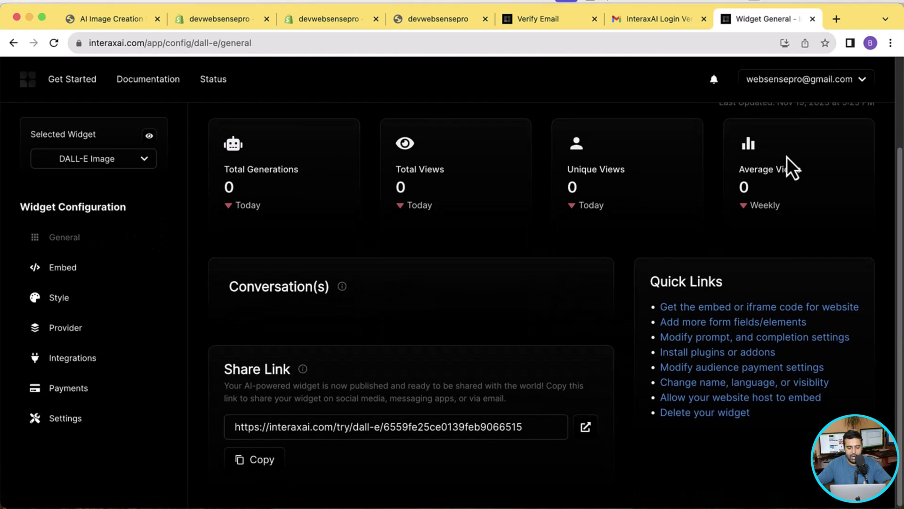
{"action": "left_click", "coordinate": [86, 419]}
{"action": "scroll", "coordinate": [475, 226], "scroll_direction": "down", "scroll_amount": 5}
{"action": "scroll", "coordinate": [473, 221], "scroll_direction": "down", "scroll_amount": 10}
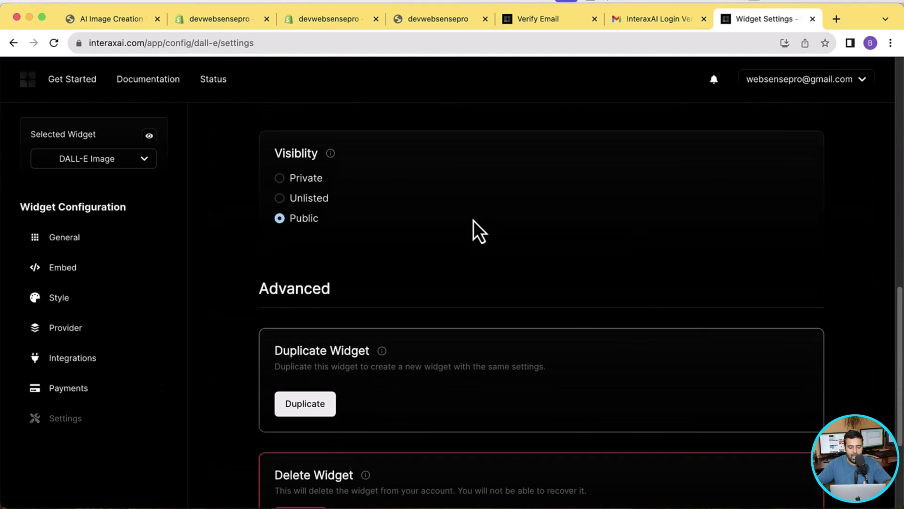
{"action": "left_click", "coordinate": [72, 306]}
Turn off Required on the Color select (select1) element.
{"action": "scroll", "coordinate": [712, 232], "scroll_direction": "down", "scroll_amount": 3}
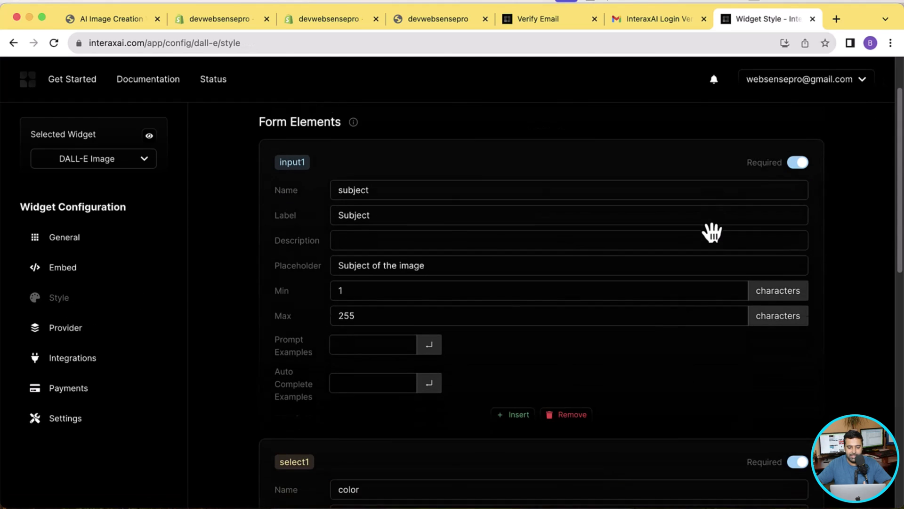
{"action": "scroll", "coordinate": [664, 241], "scroll_direction": "down", "scroll_amount": 3}
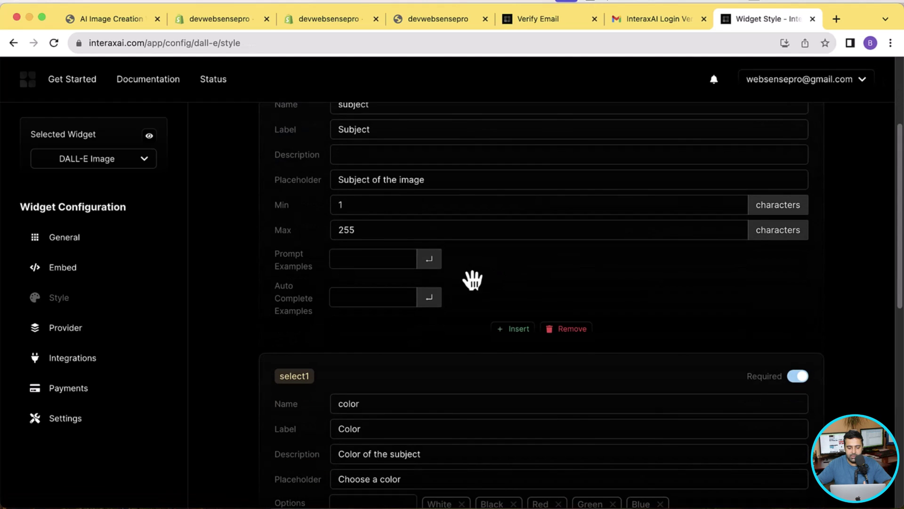
{"action": "scroll", "coordinate": [460, 282], "scroll_direction": "down", "scroll_amount": 5}
{"action": "scroll", "coordinate": [454, 275], "scroll_direction": "up", "scroll_amount": 8}
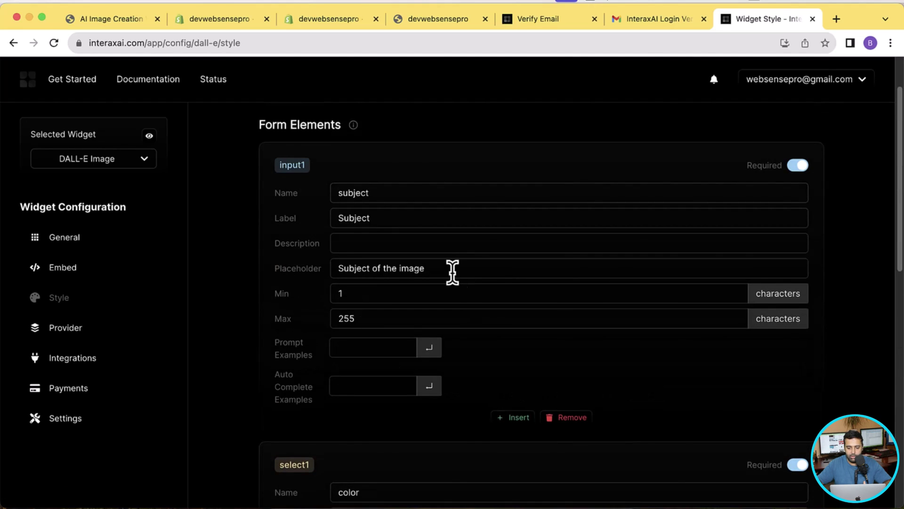
{"action": "scroll", "coordinate": [453, 272], "scroll_direction": "down", "scroll_amount": 2}
{"action": "scroll", "coordinate": [452, 273], "scroll_direction": "down", "scroll_amount": 1}
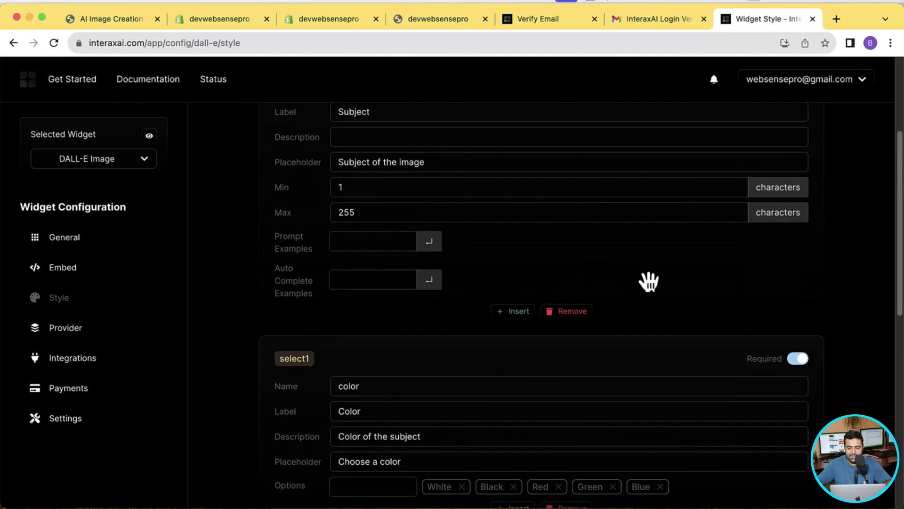
{"action": "scroll", "coordinate": [626, 281], "scroll_direction": "down", "scroll_amount": 3}
{"action": "left_click", "coordinate": [799, 275]}
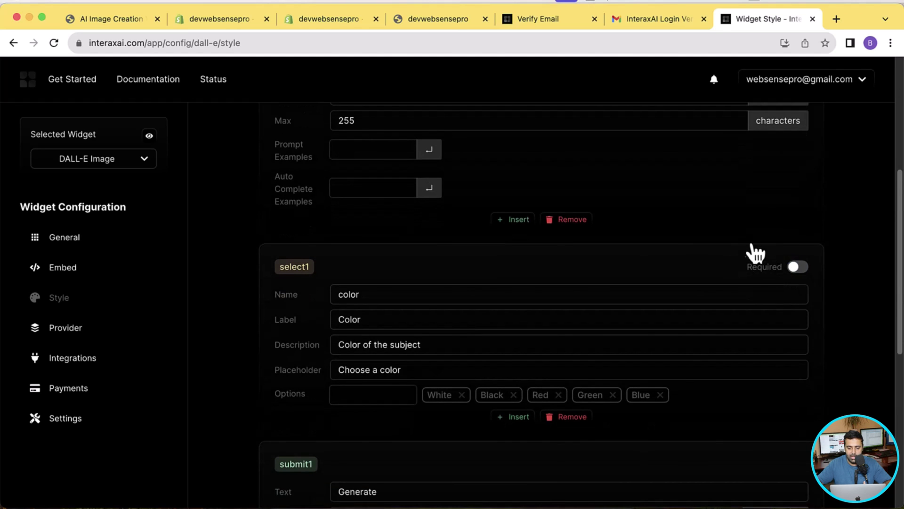
Review the list of form elements that can be added, then close it.
{"action": "scroll", "coordinate": [741, 242], "scroll_direction": "down", "scroll_amount": 8}
{"action": "scroll", "coordinate": [741, 242], "scroll_direction": "down", "scroll_amount": 4}
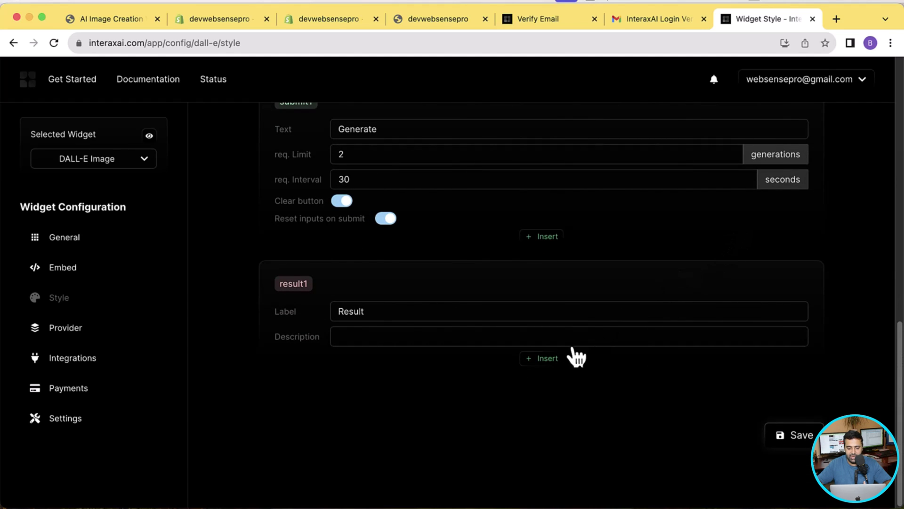
{"action": "left_click", "coordinate": [550, 363]}
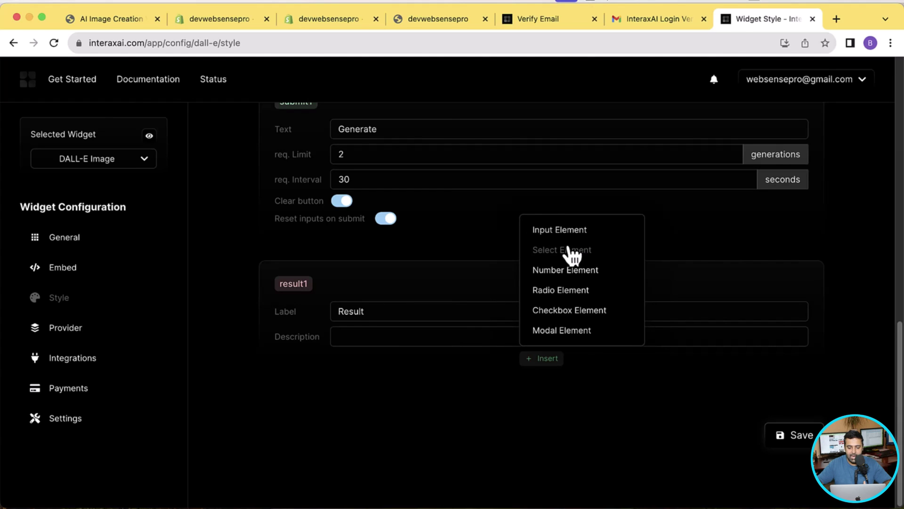
{"action": "left_click", "coordinate": [658, 382]}
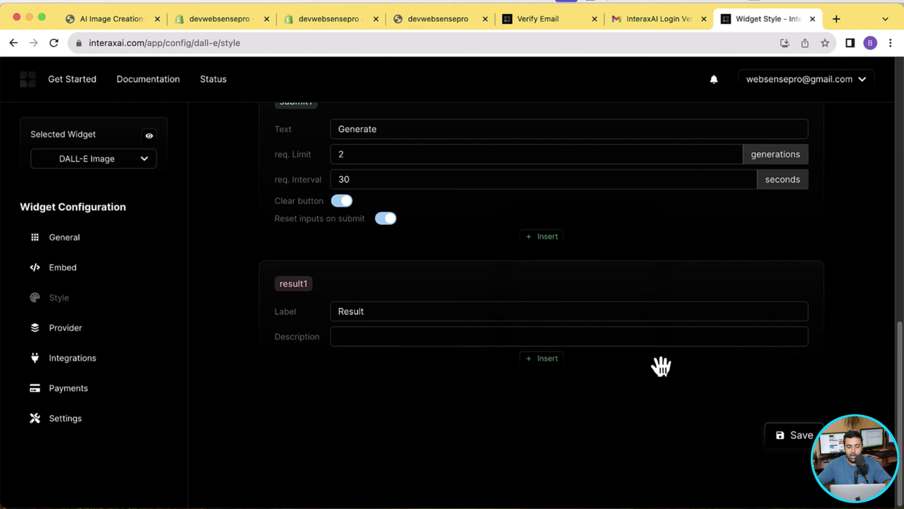